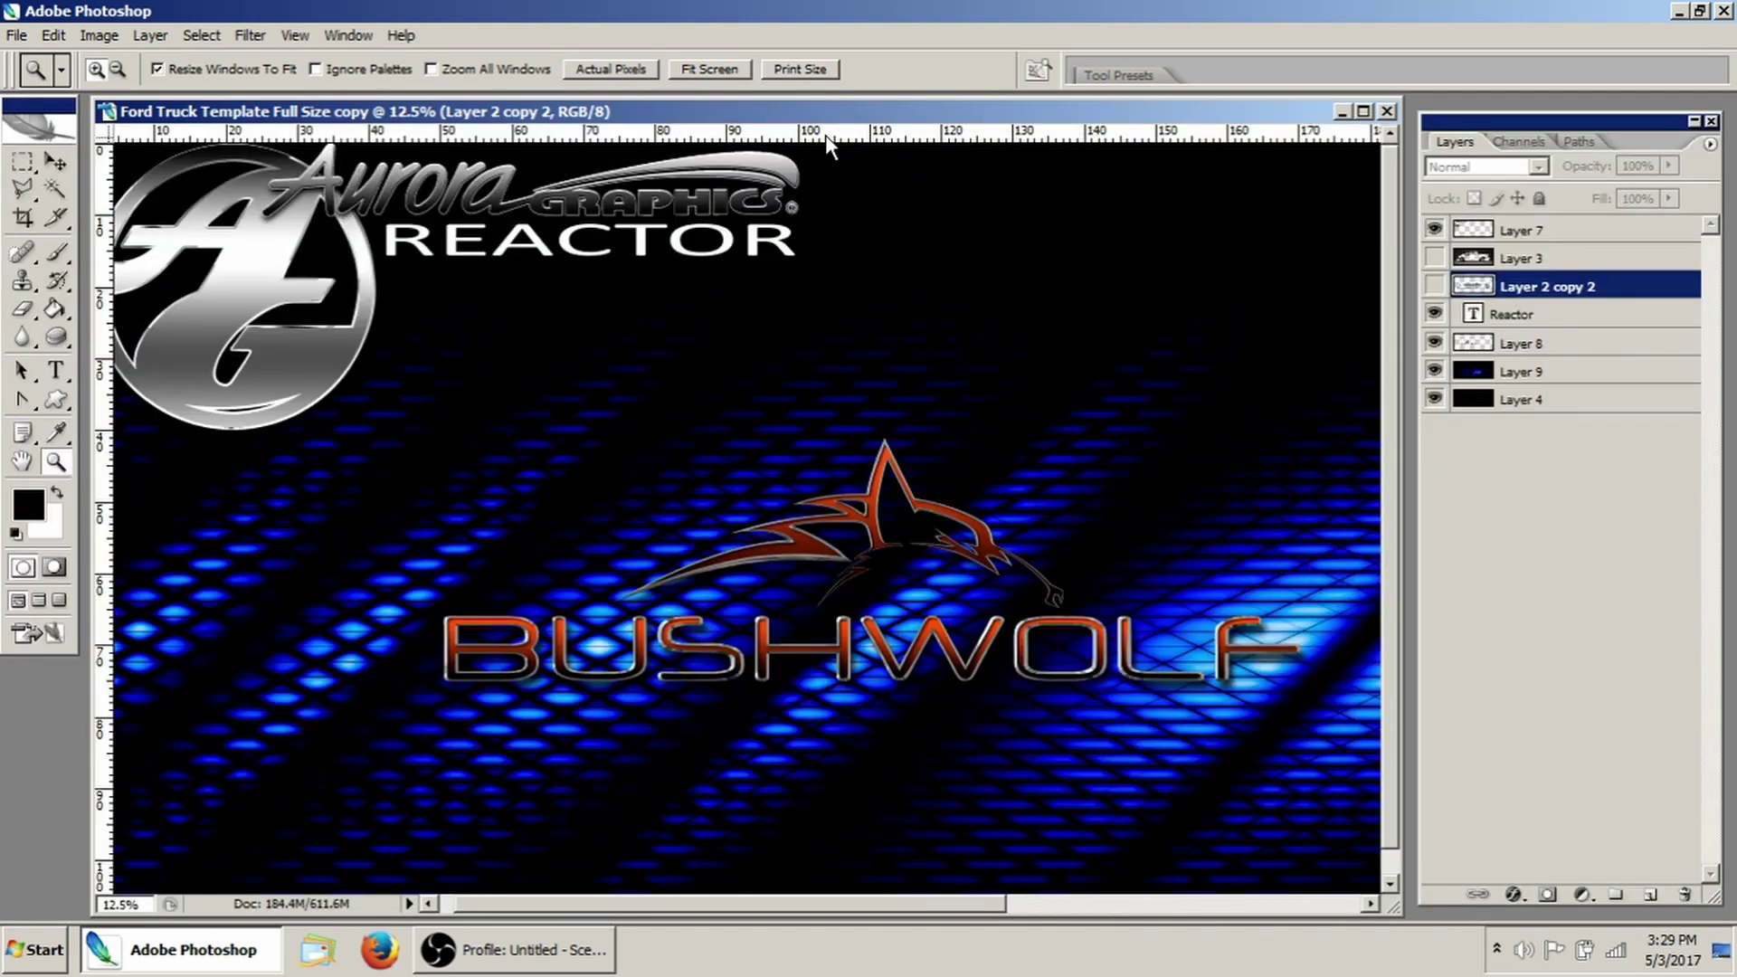
Examine the Bushwolf logo, the Reactor heading and the blue mesh background at closer zoom
{"action": "key", "text": "Tab"}
{"action": "left_click_drag", "start_coordinate": [865, 903], "coordinate": [842, 905]}
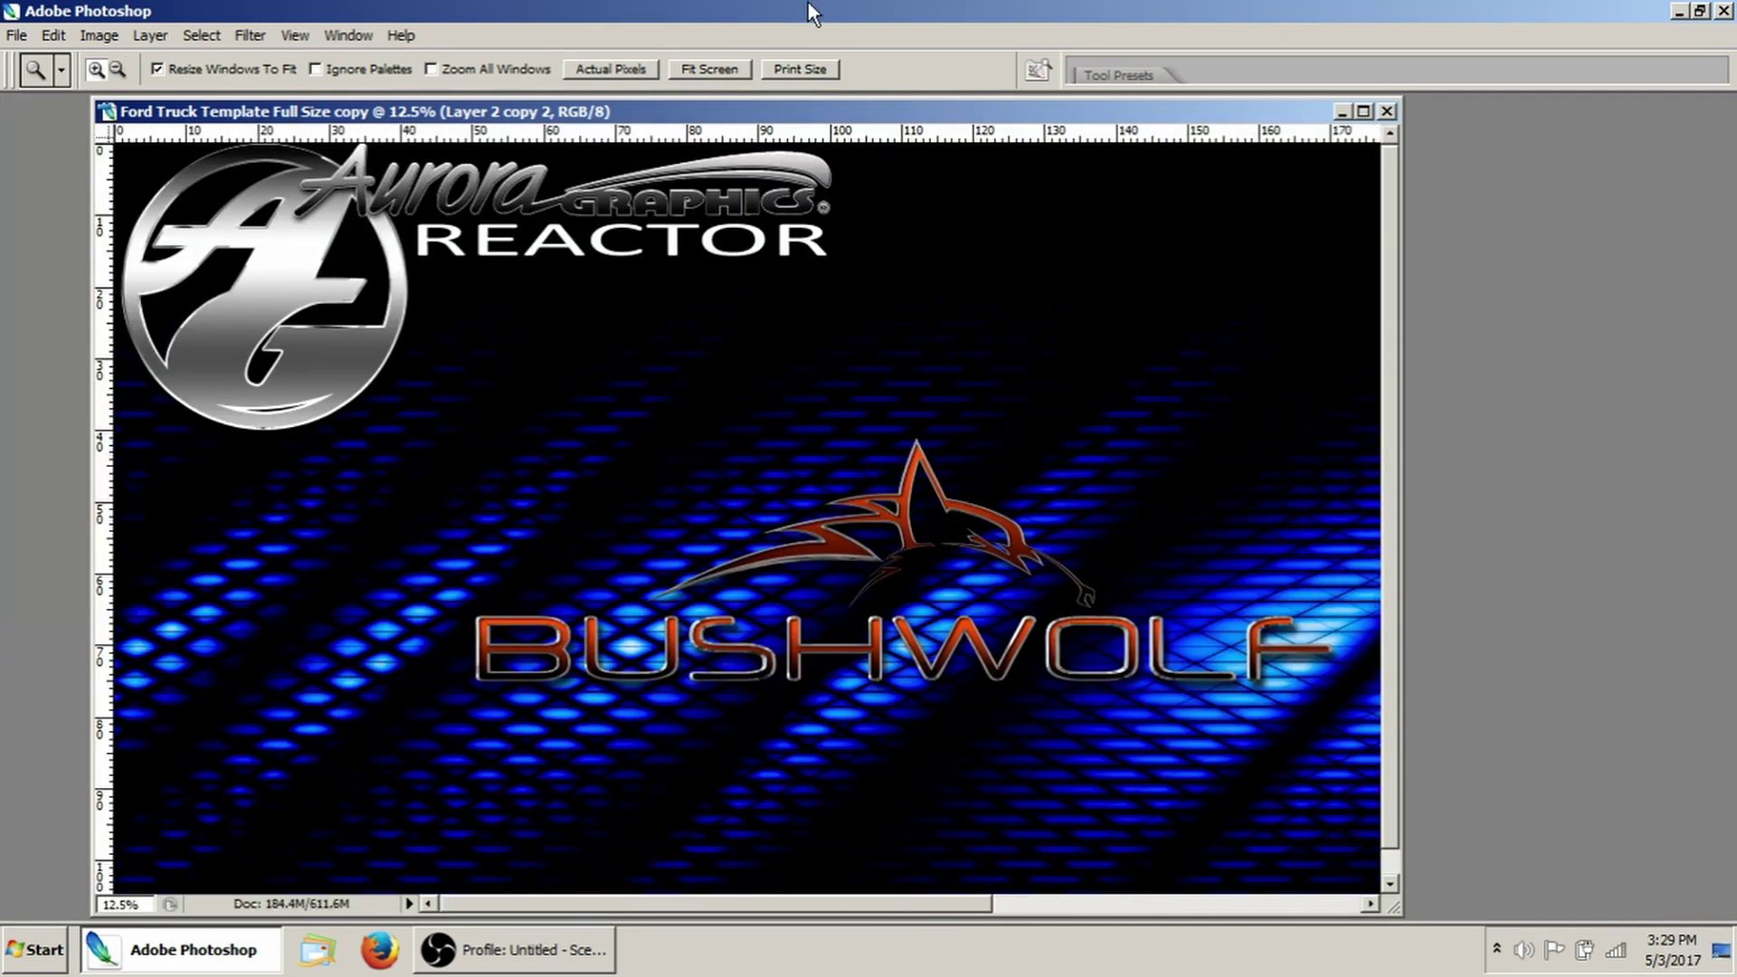
{"action": "key", "text": "Tab"}
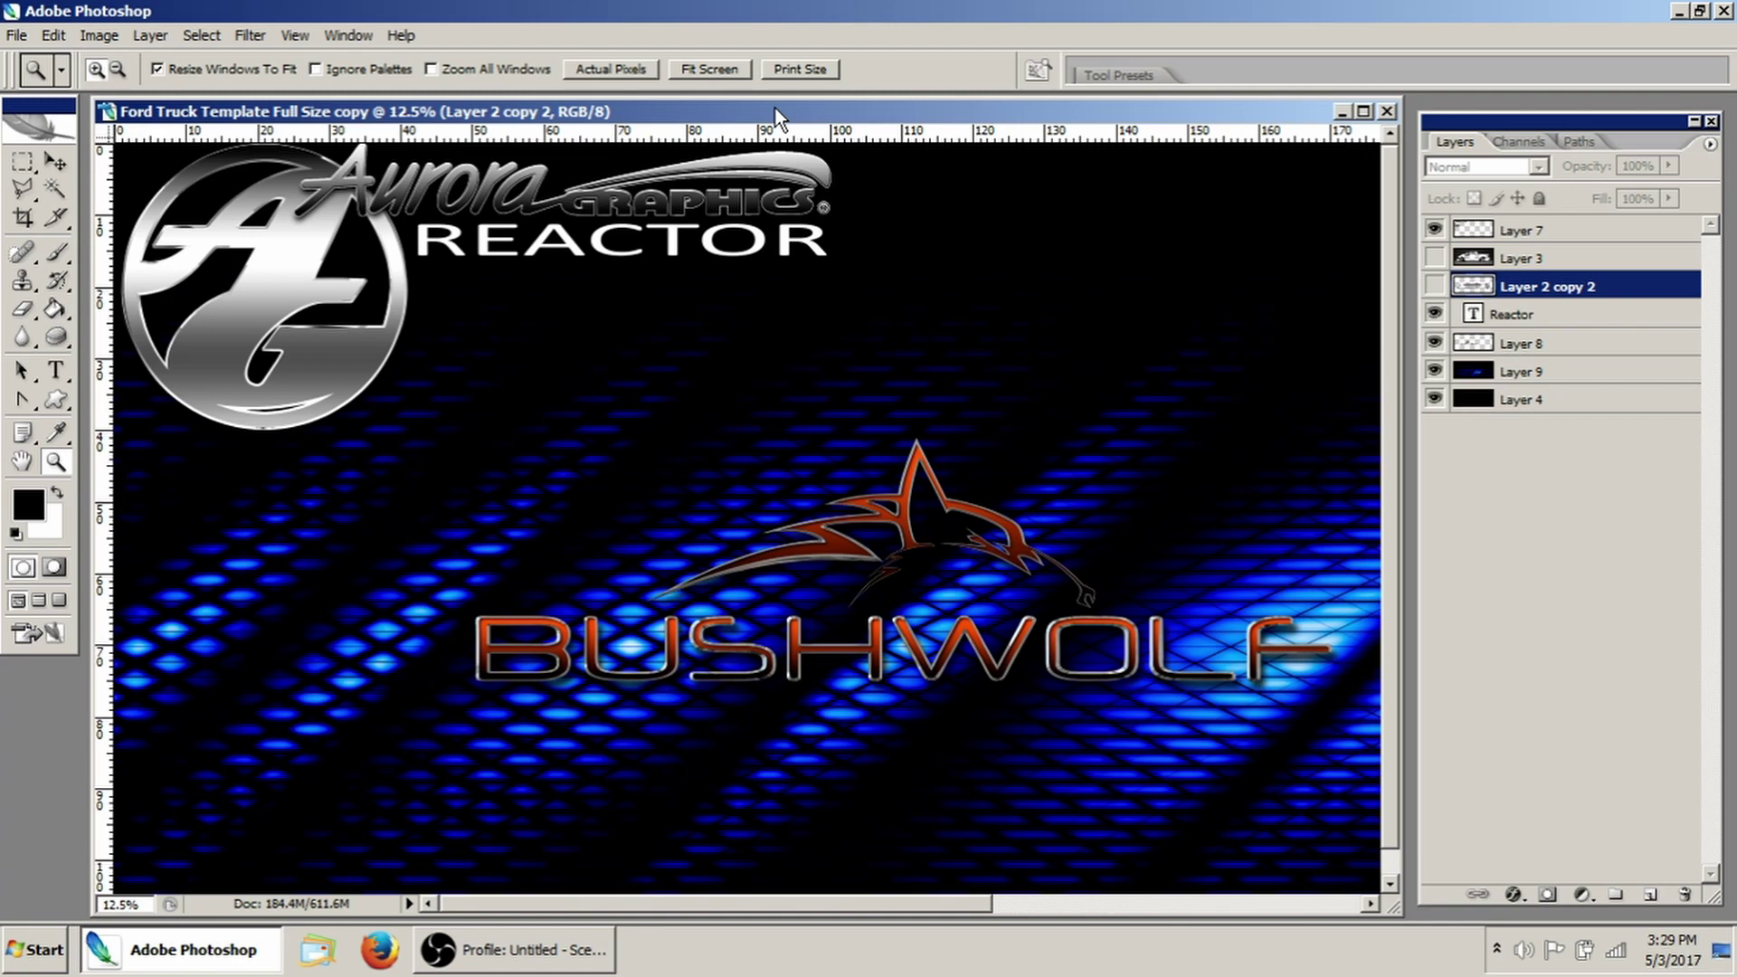
{"action": "left_click_drag", "start_coordinate": [764, 114], "coordinate": [765, 108]}
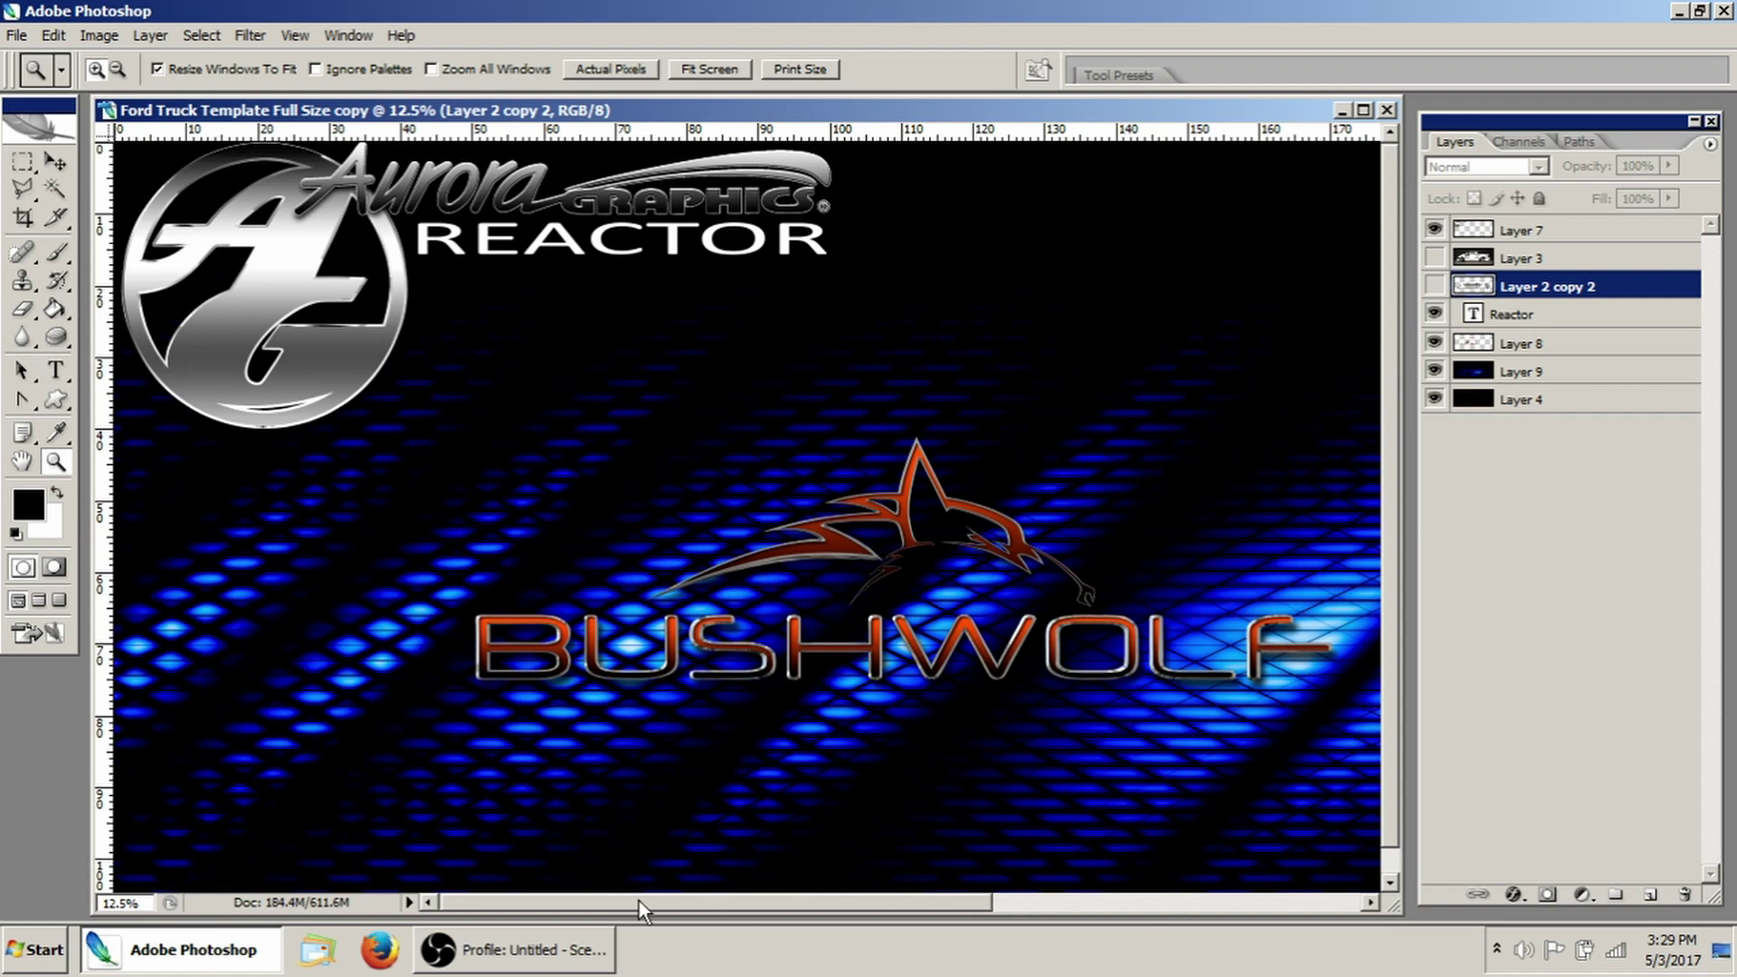
{"action": "left_click", "coordinate": [848, 615]}
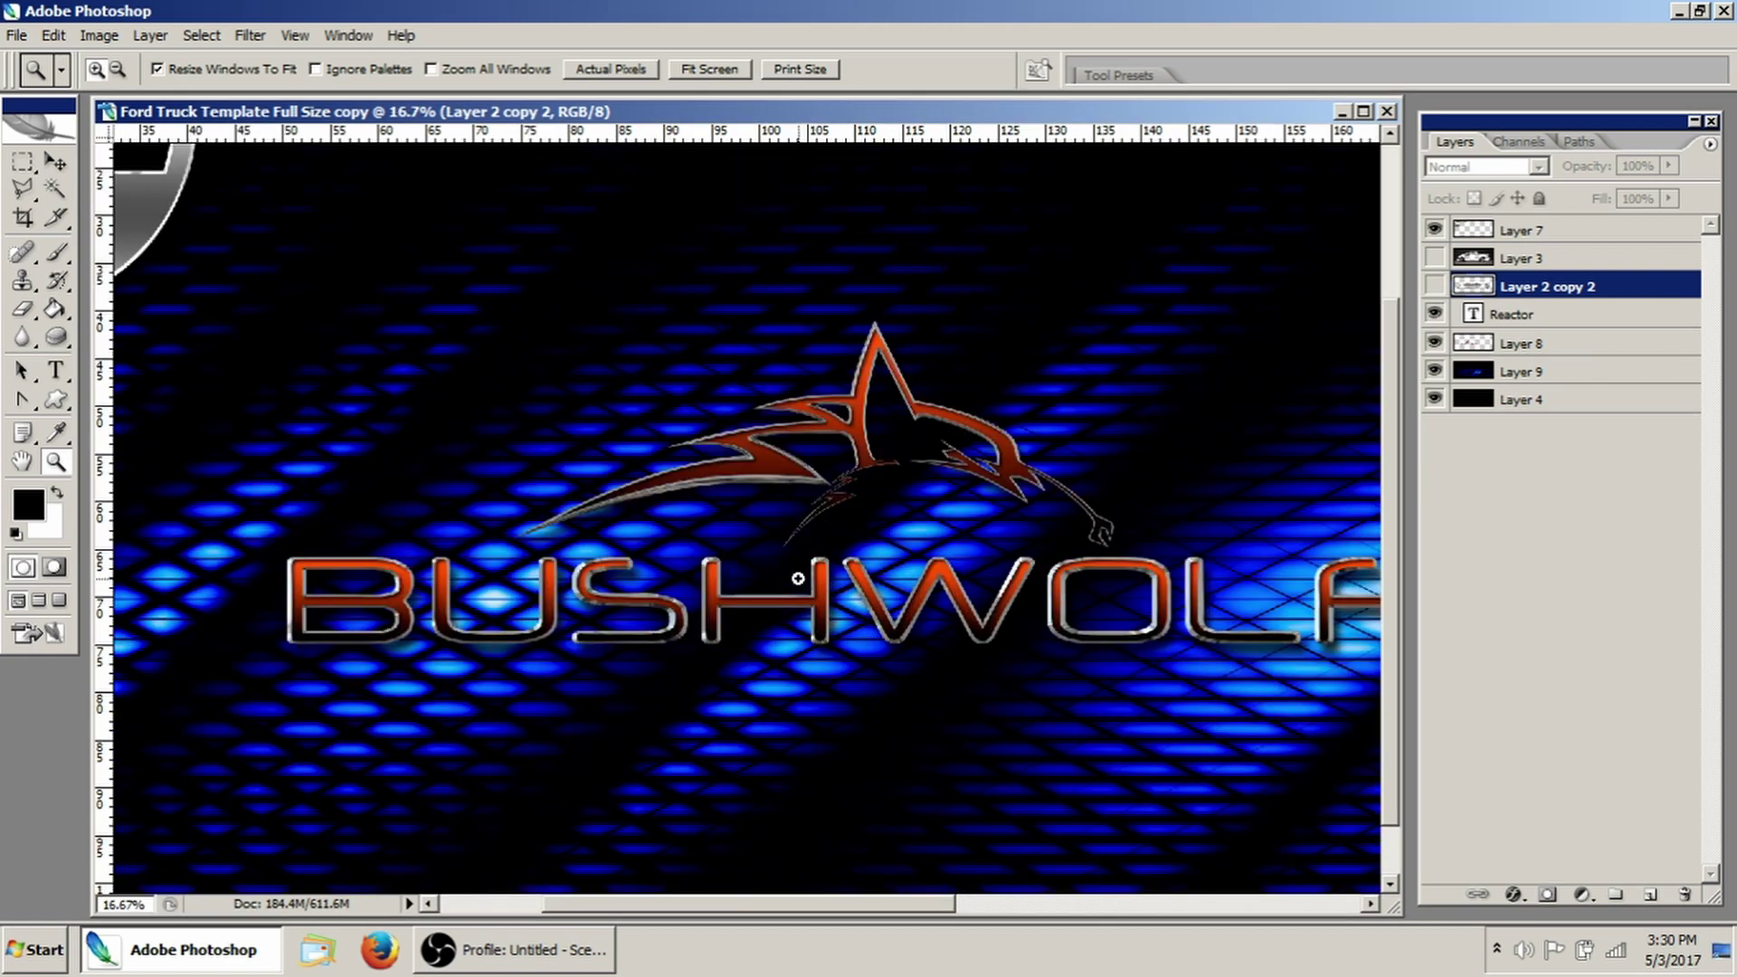
{"action": "left_click_drag", "start_coordinate": [501, 643], "coordinate": [787, 749]}
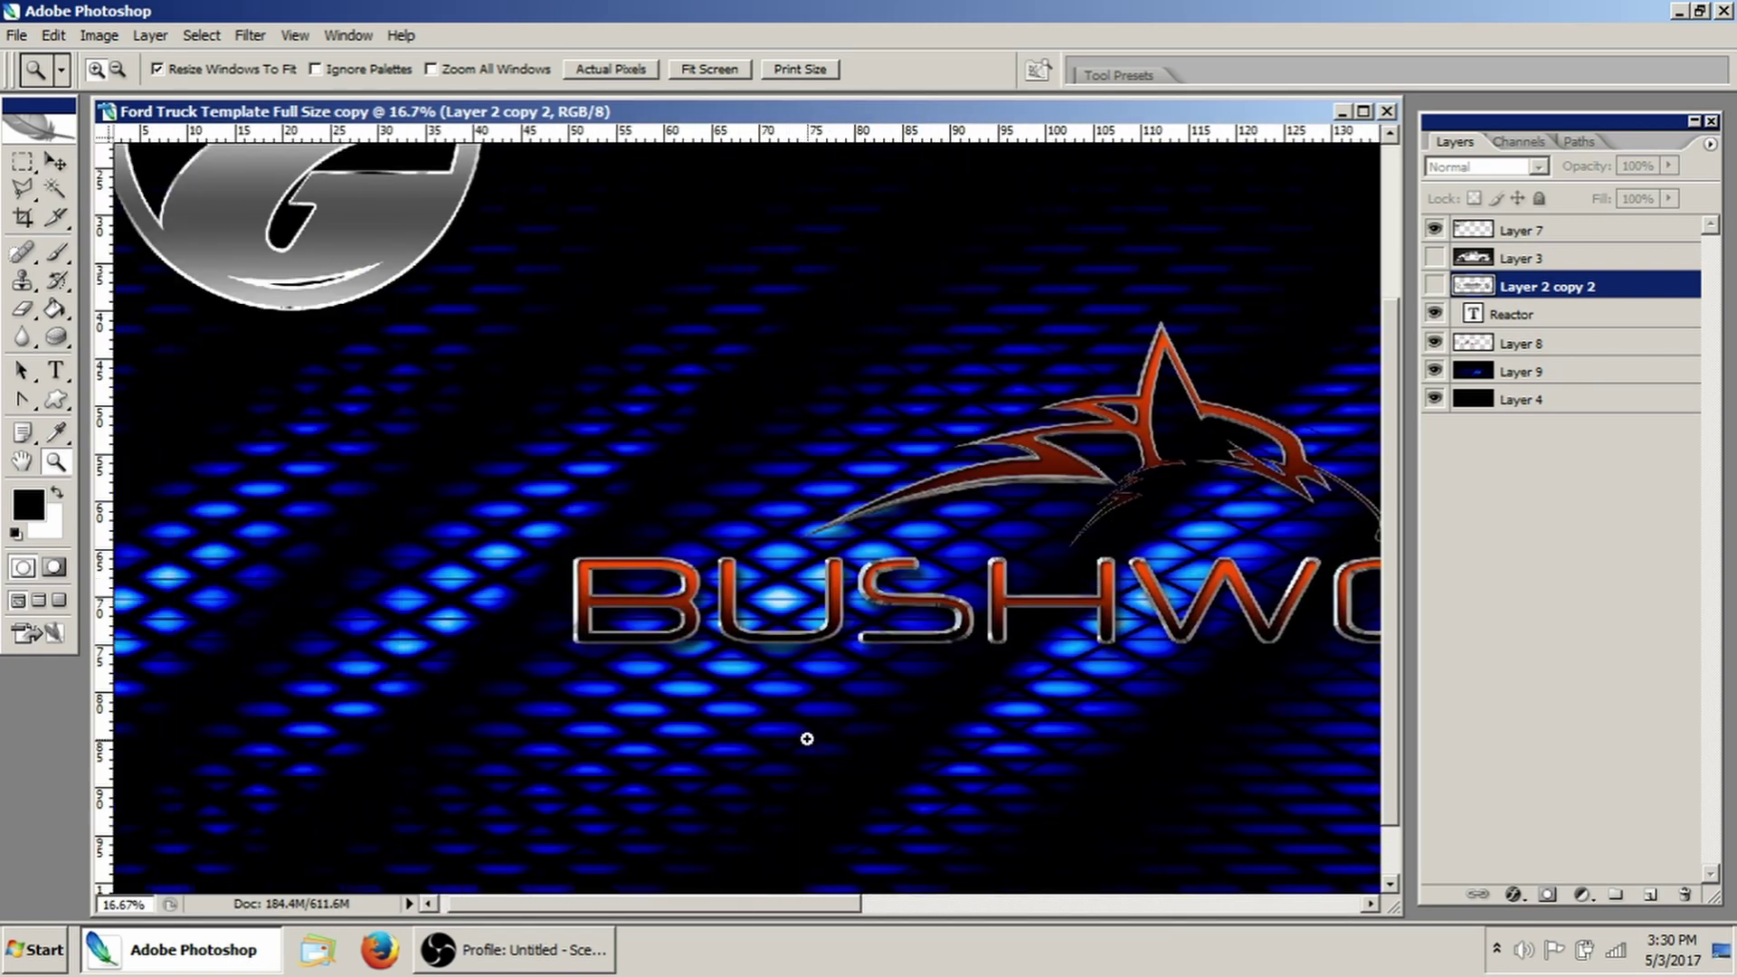
{"action": "scroll", "coordinate": [1383, 485], "scroll_direction": "up", "scroll_amount": 2}
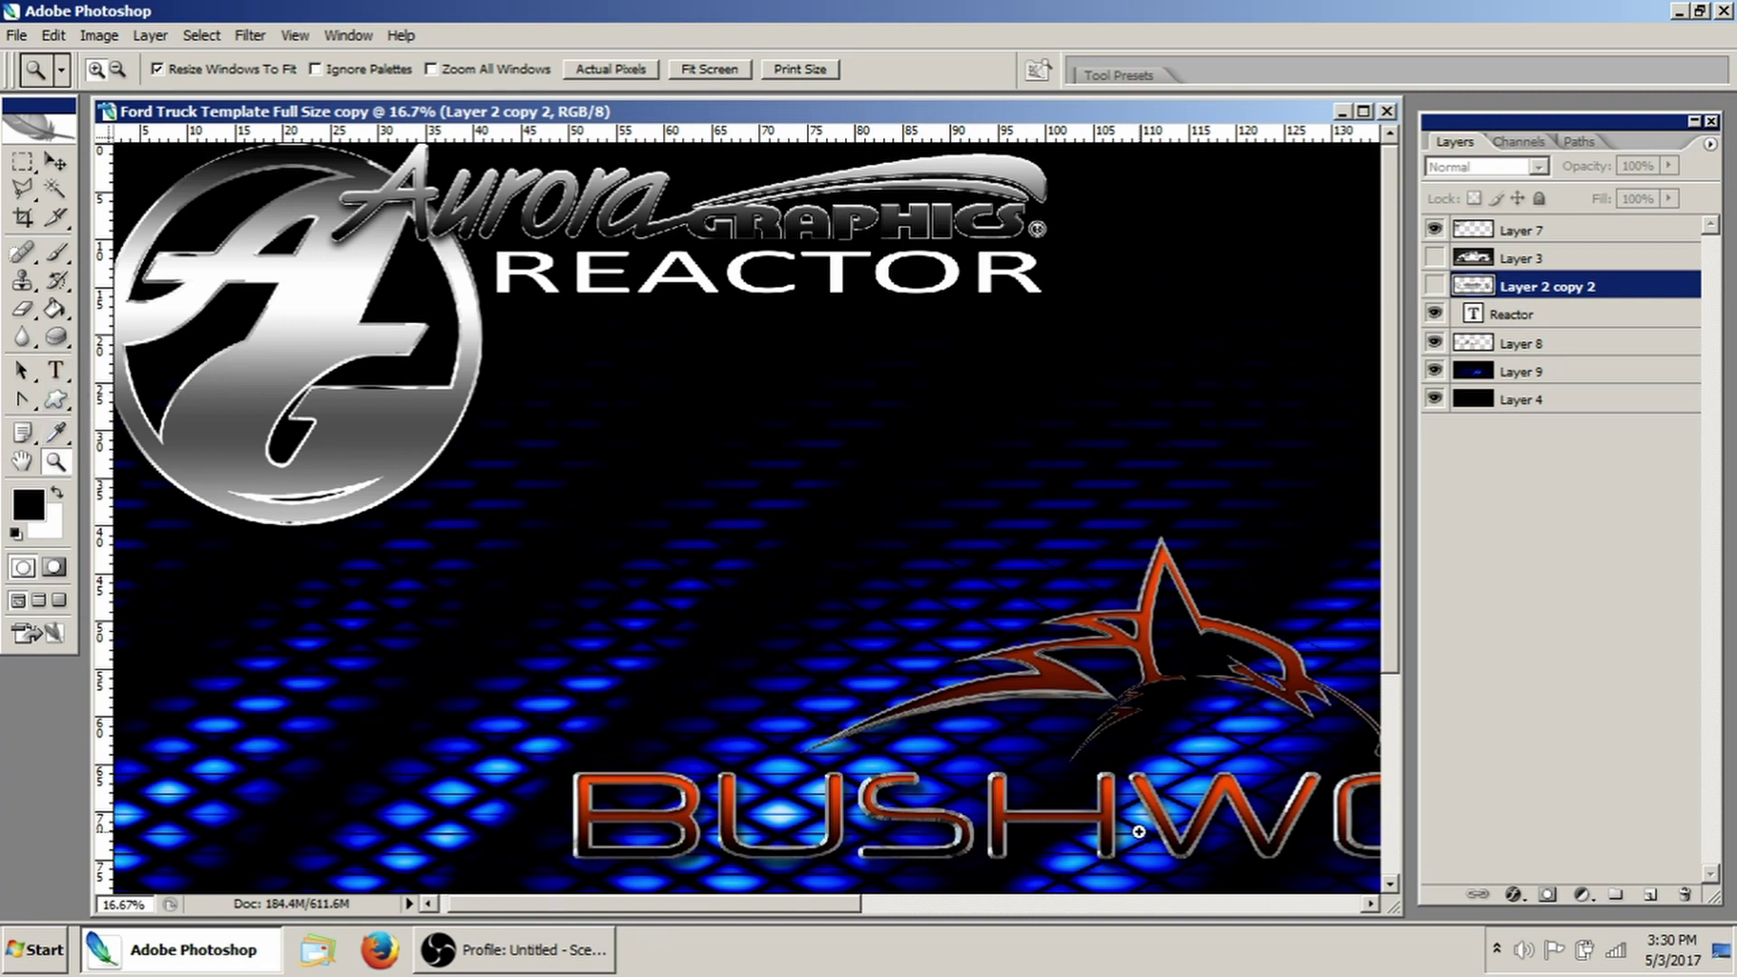
{"action": "left_click_drag", "start_coordinate": [813, 909], "coordinate": [866, 909]}
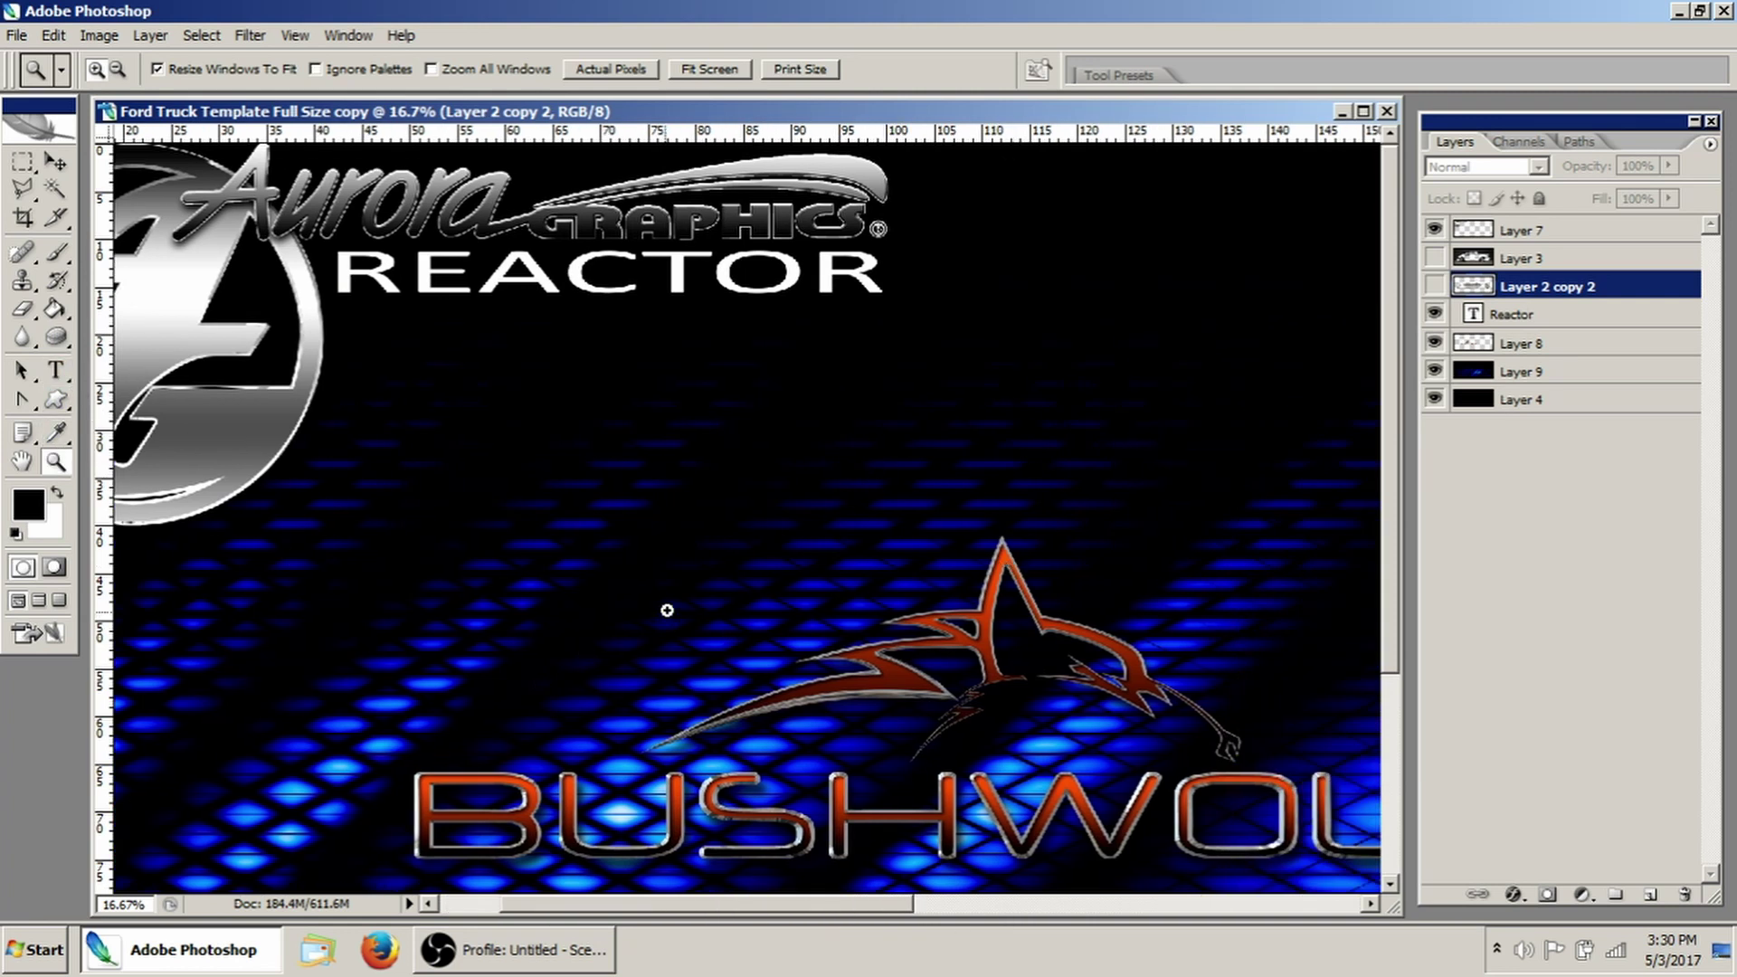
{"action": "left_click_drag", "start_coordinate": [1391, 580], "coordinate": [1410, 615]}
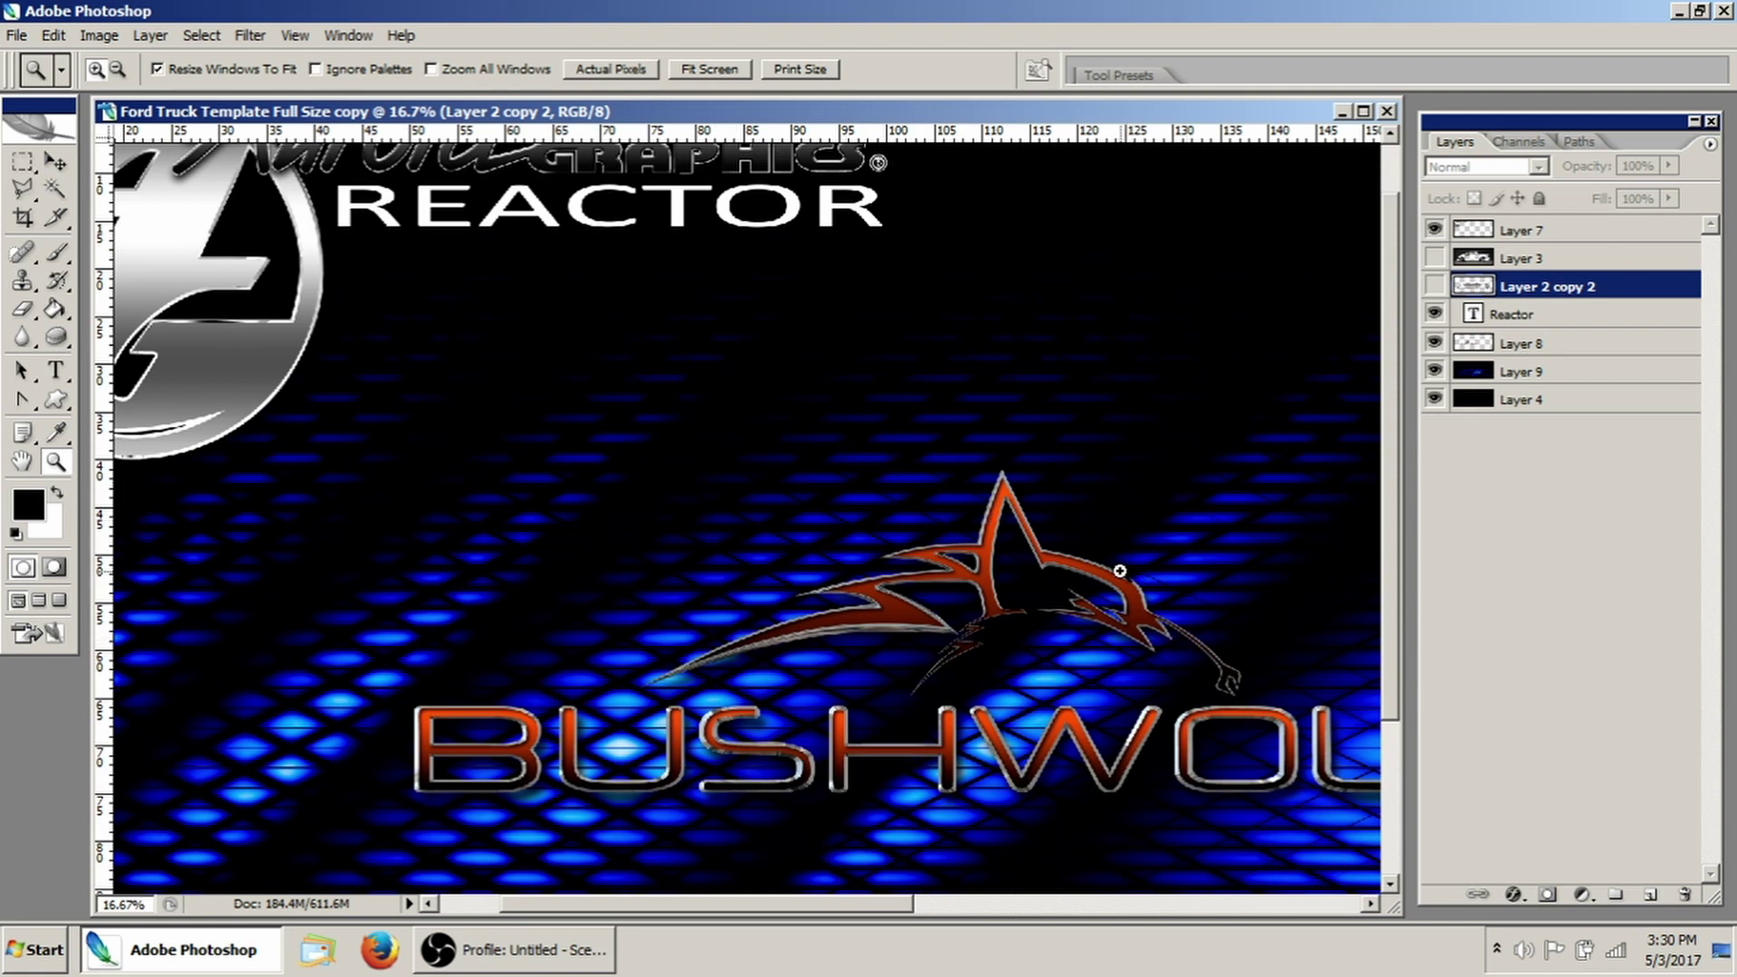
Sample the bright orange inside the tip of the wolf's ear as the foreground color, with Layer 9 active
{"action": "left_click", "coordinate": [1630, 374]}
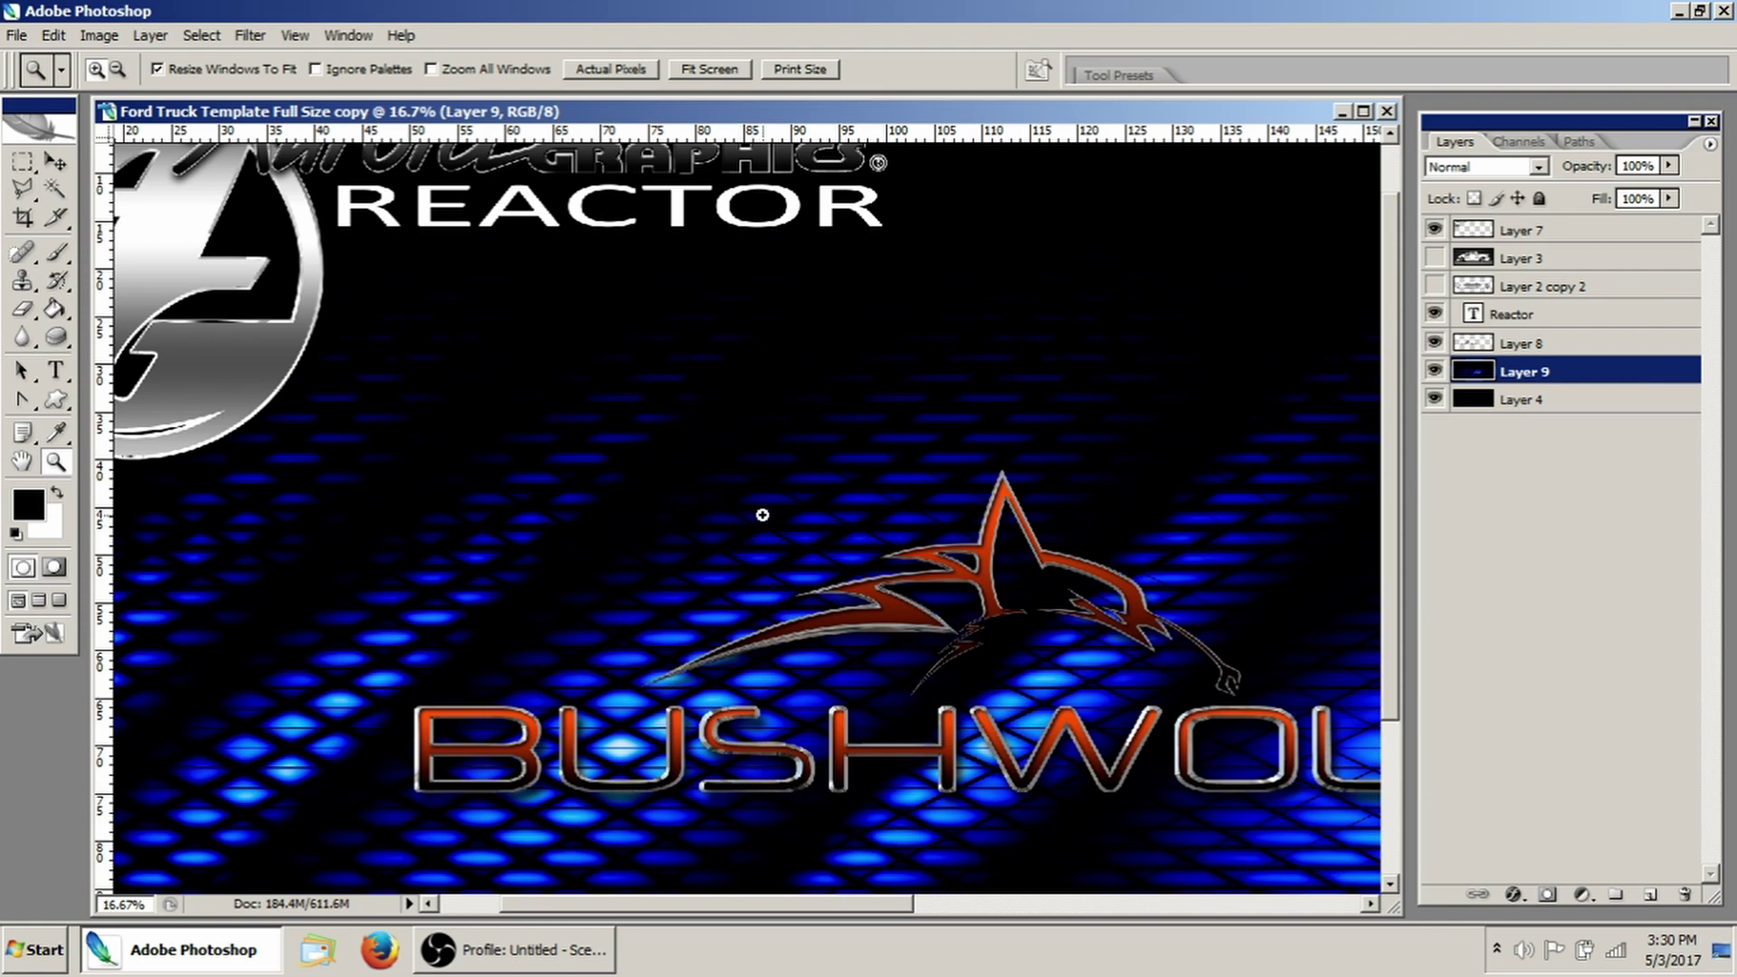
{"action": "left_click", "coordinate": [1159, 656]}
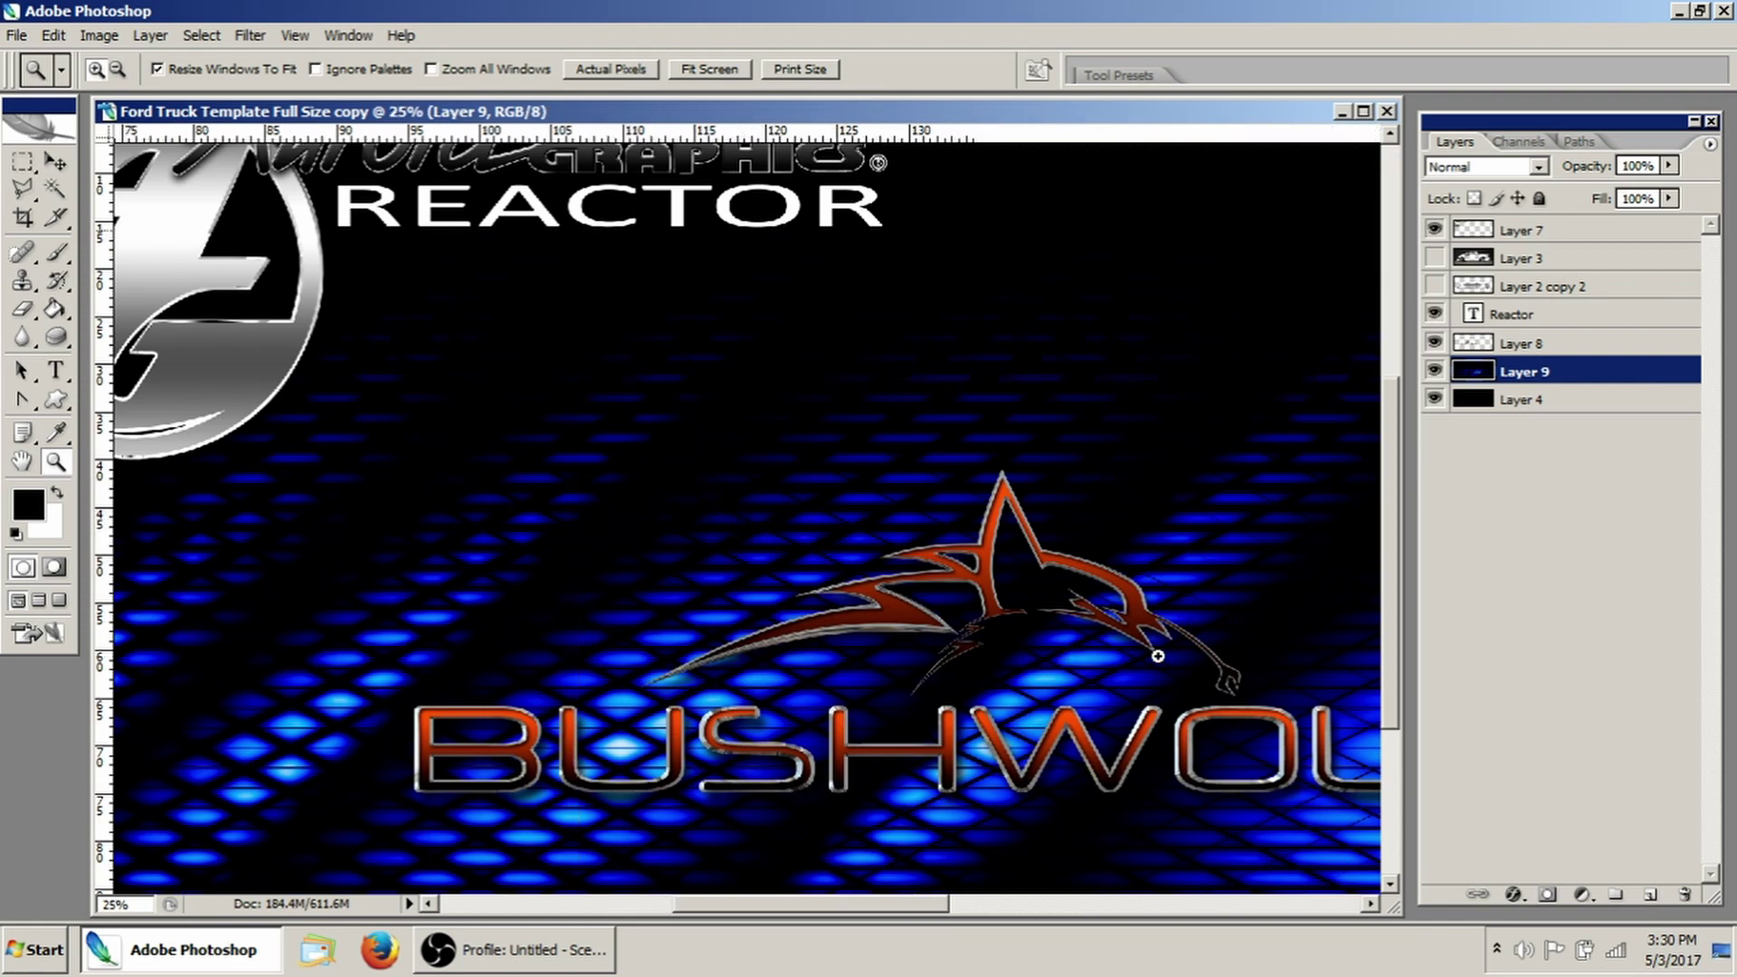
{"action": "left_click_drag", "start_coordinate": [558, 221], "coordinate": [731, 344]}
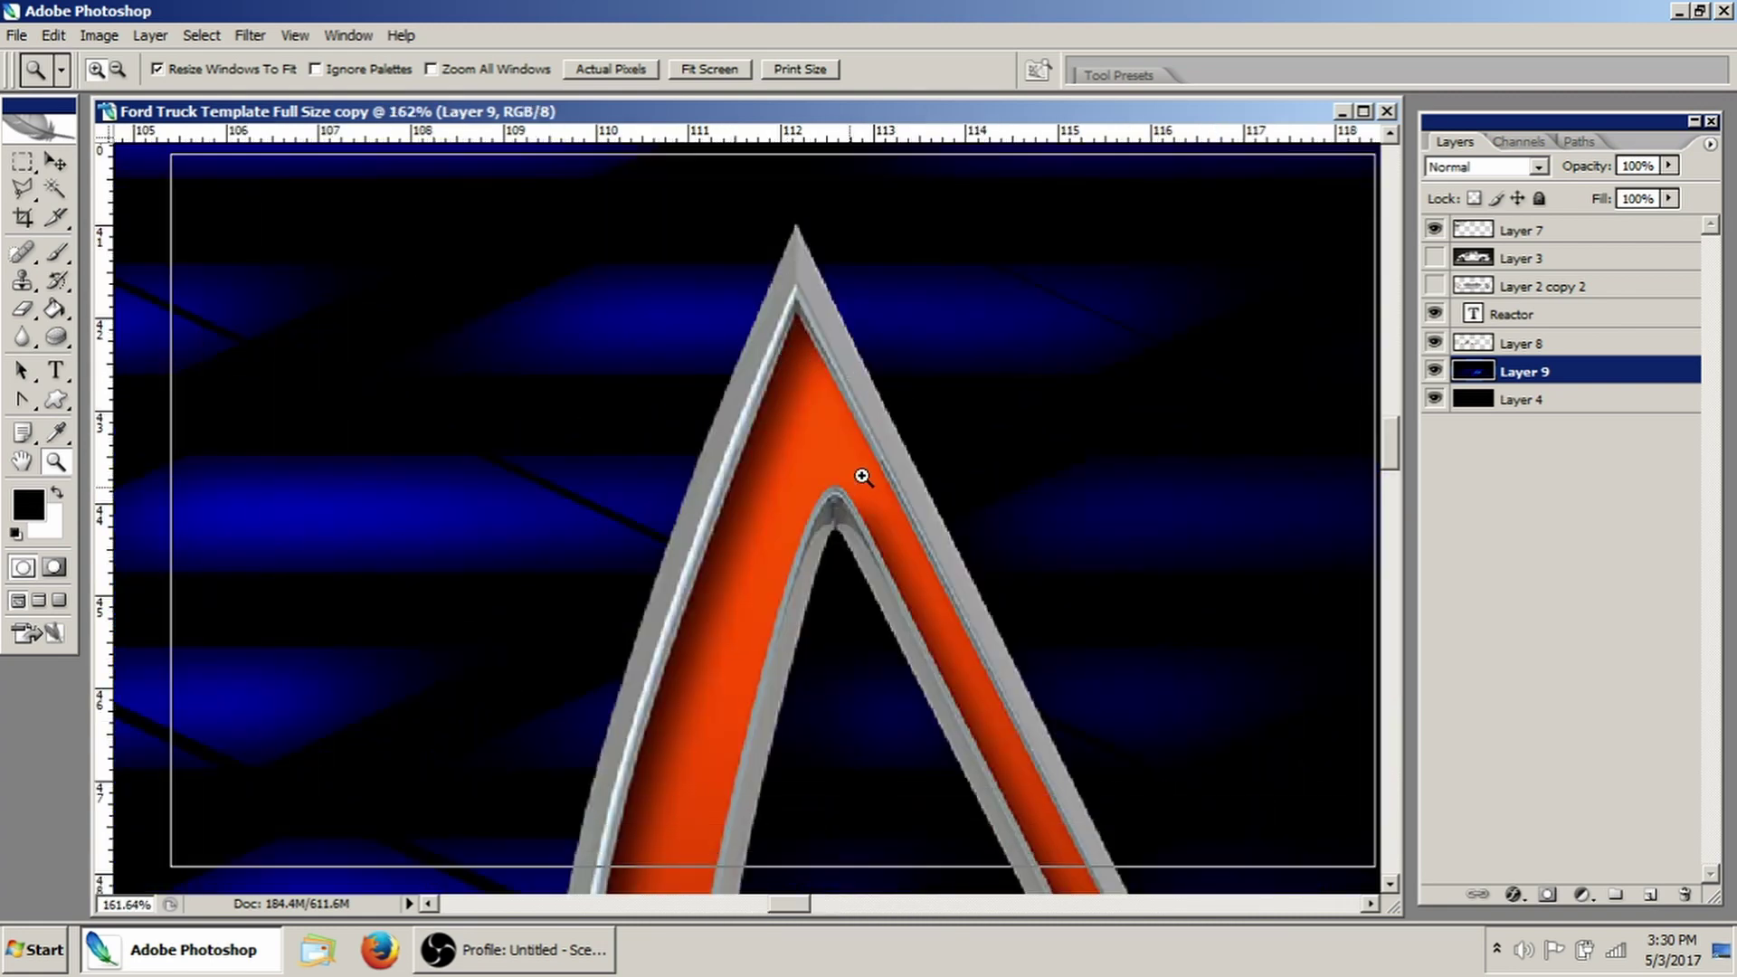
{"action": "left_click", "coordinate": [862, 477]}
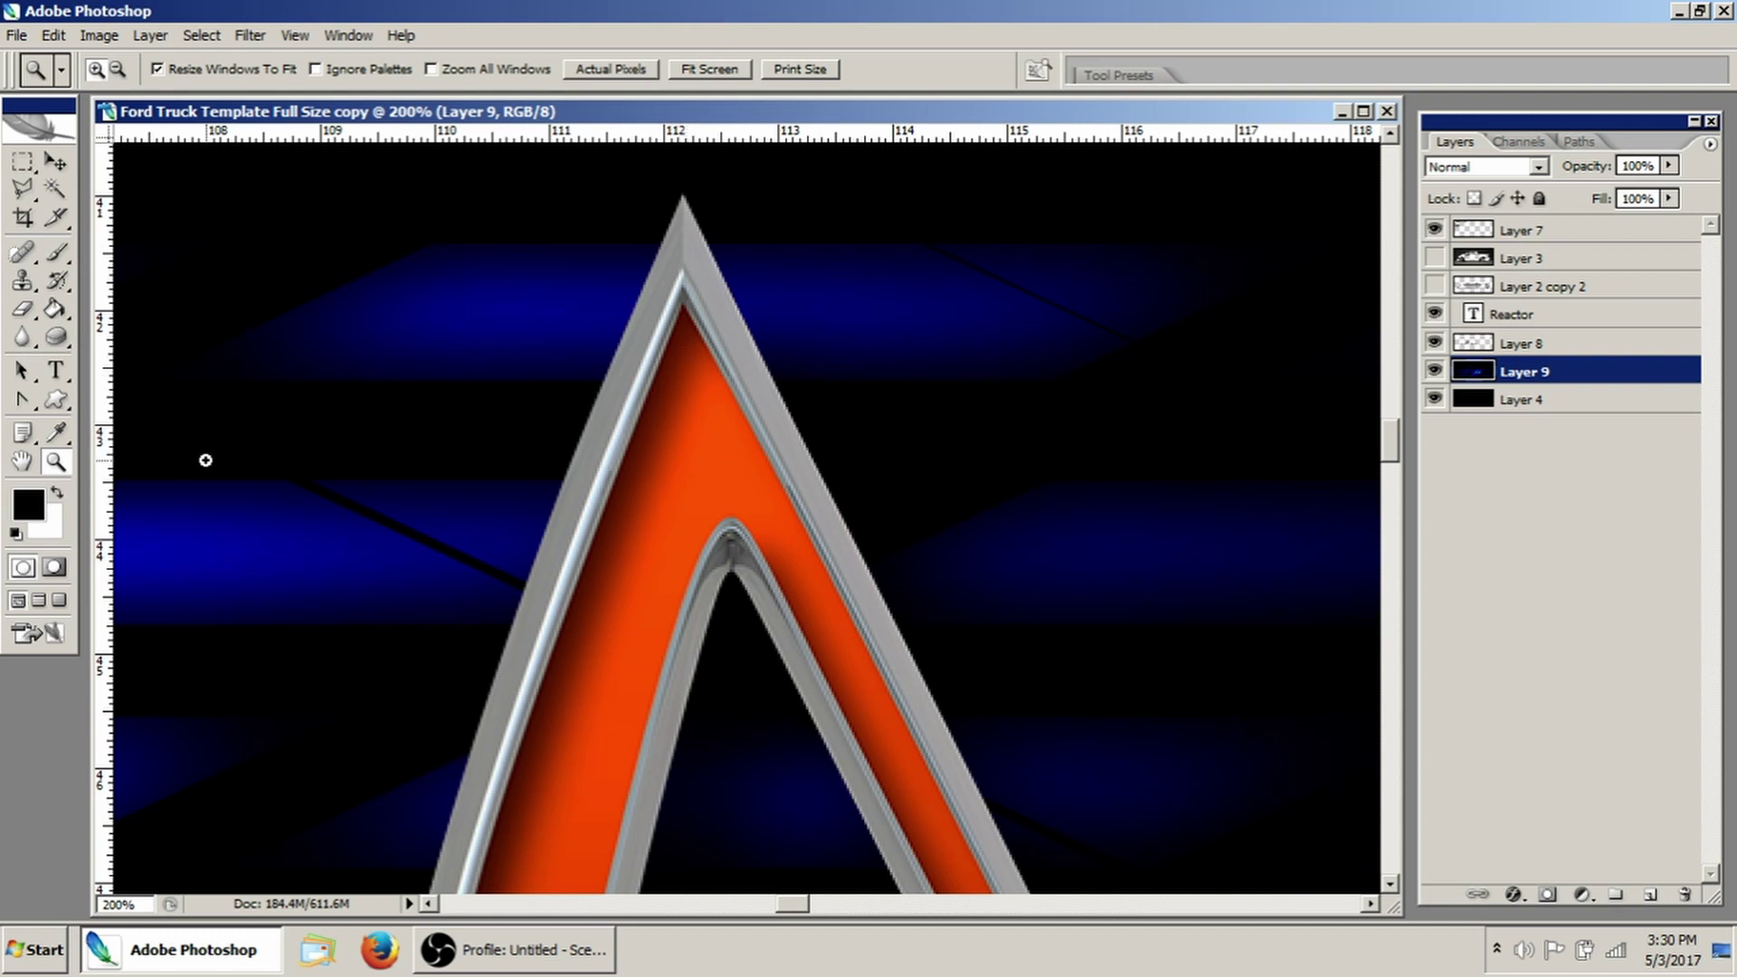
{"action": "left_click", "coordinate": [56, 435]}
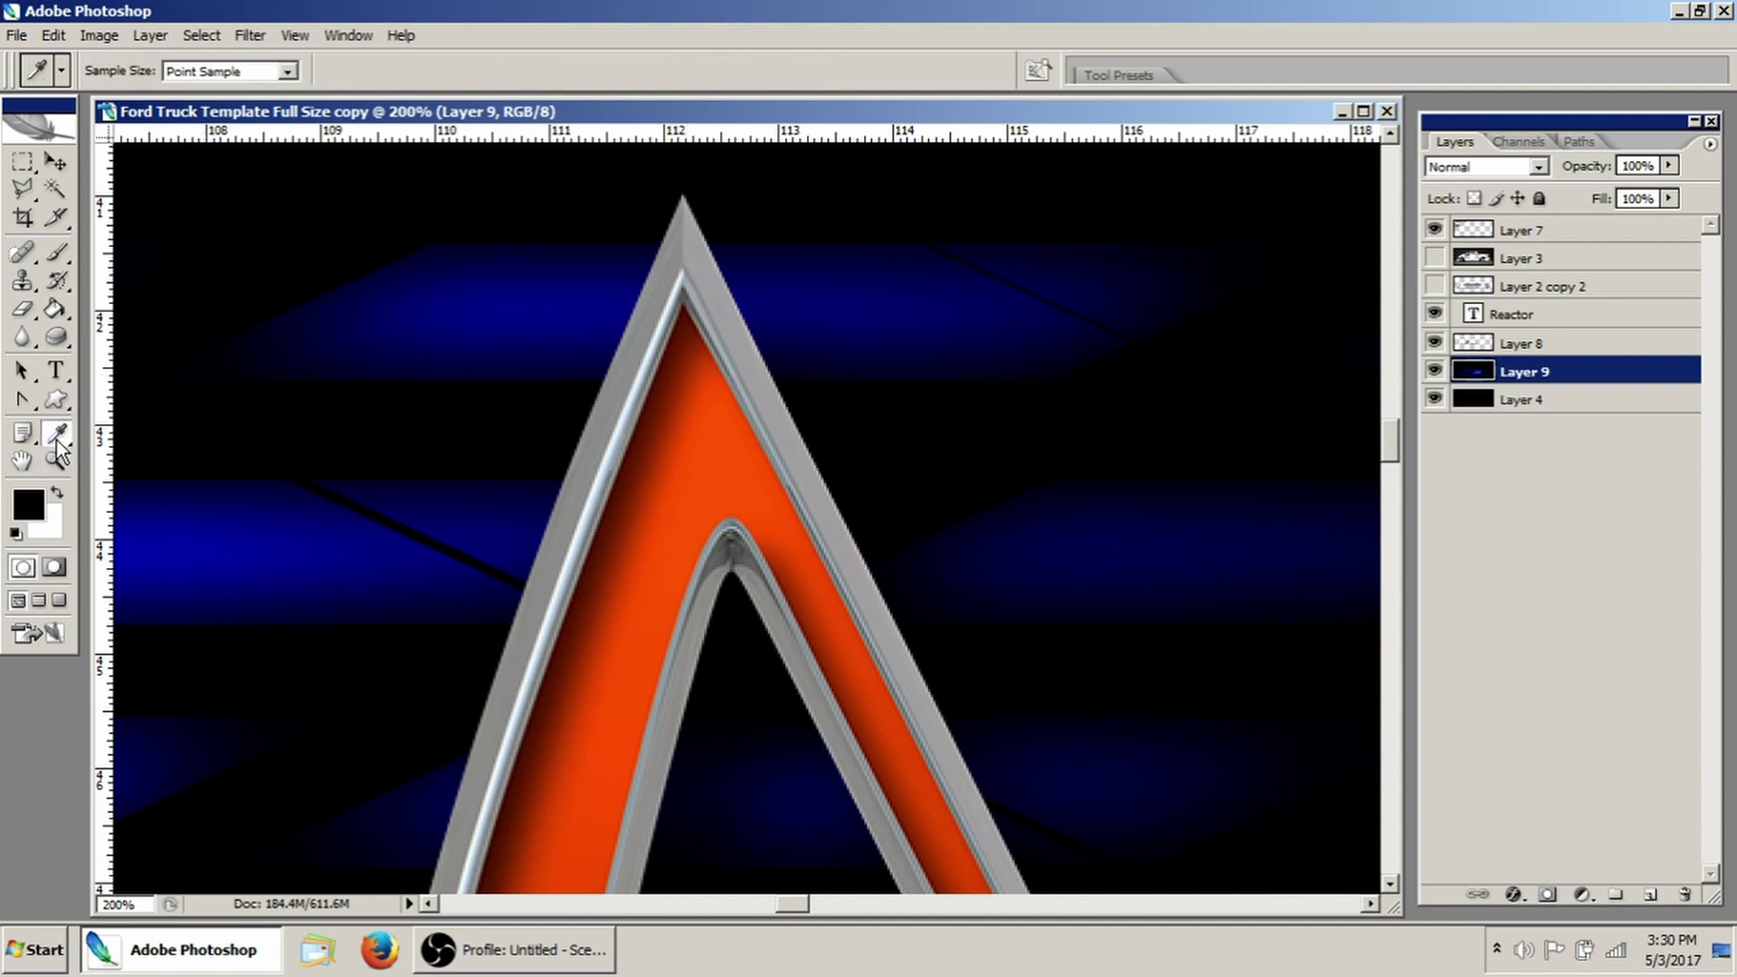
{"action": "left_click", "coordinate": [719, 466]}
Add a new layer directly above Layer 9 and fill it with the sampled orange
{"action": "left_click", "coordinate": [56, 160]}
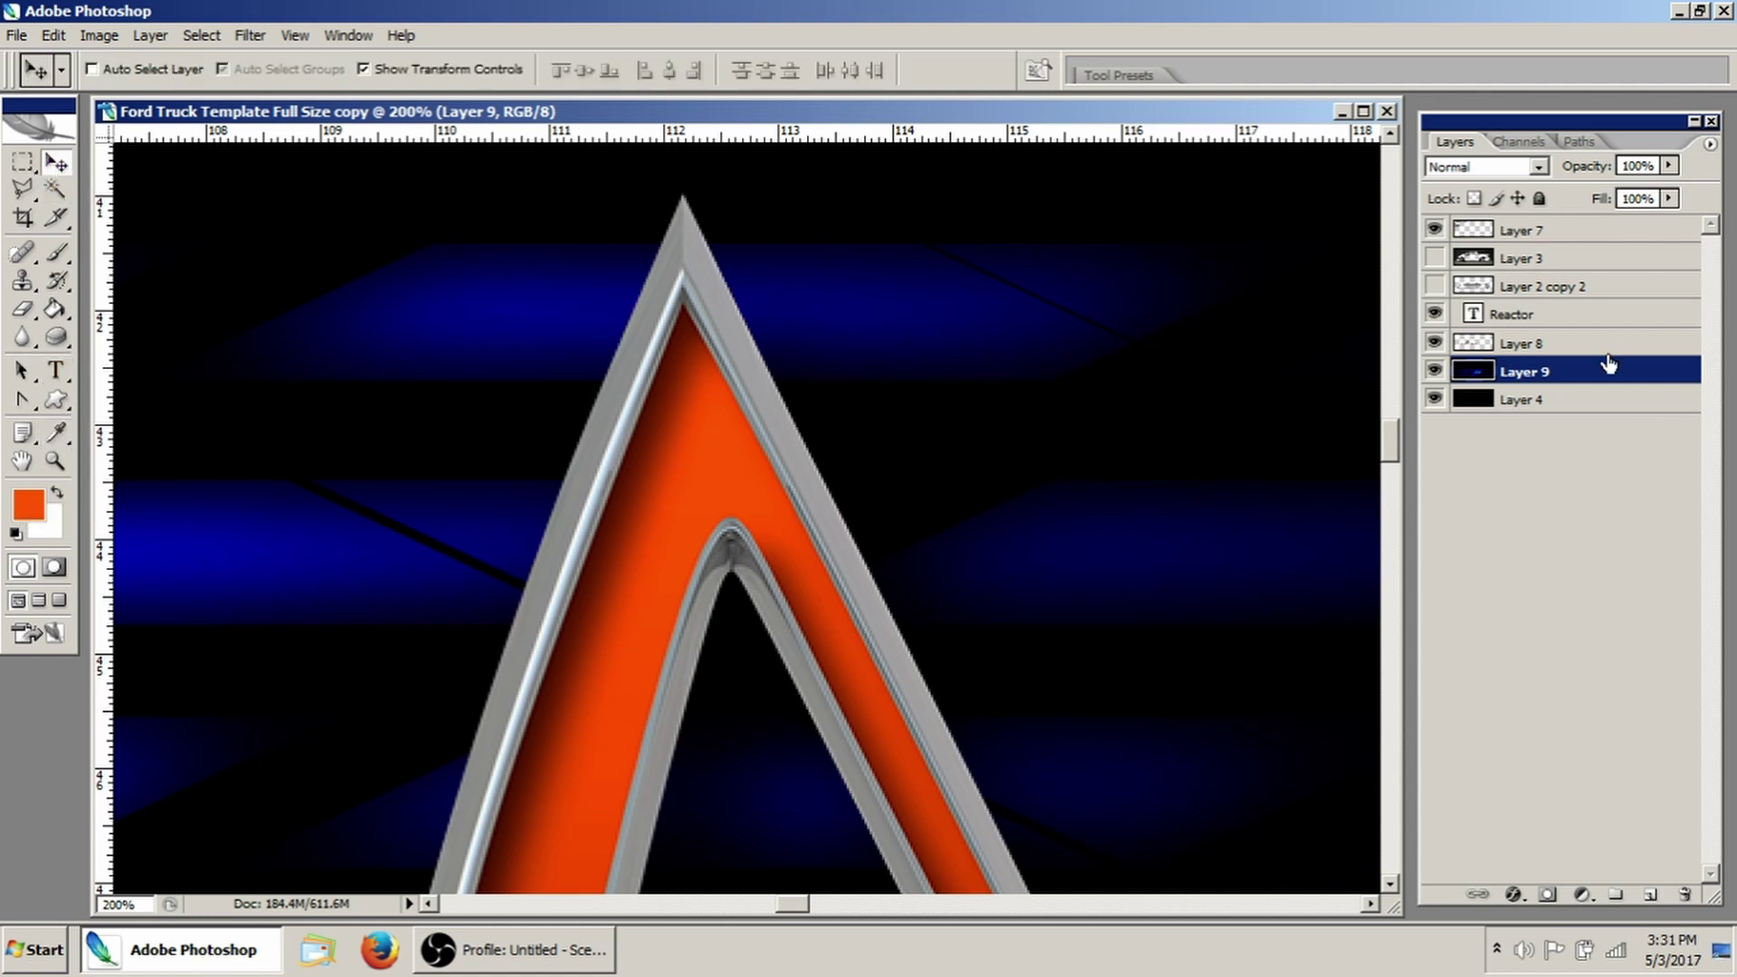
{"action": "left_click", "coordinate": [1650, 894]}
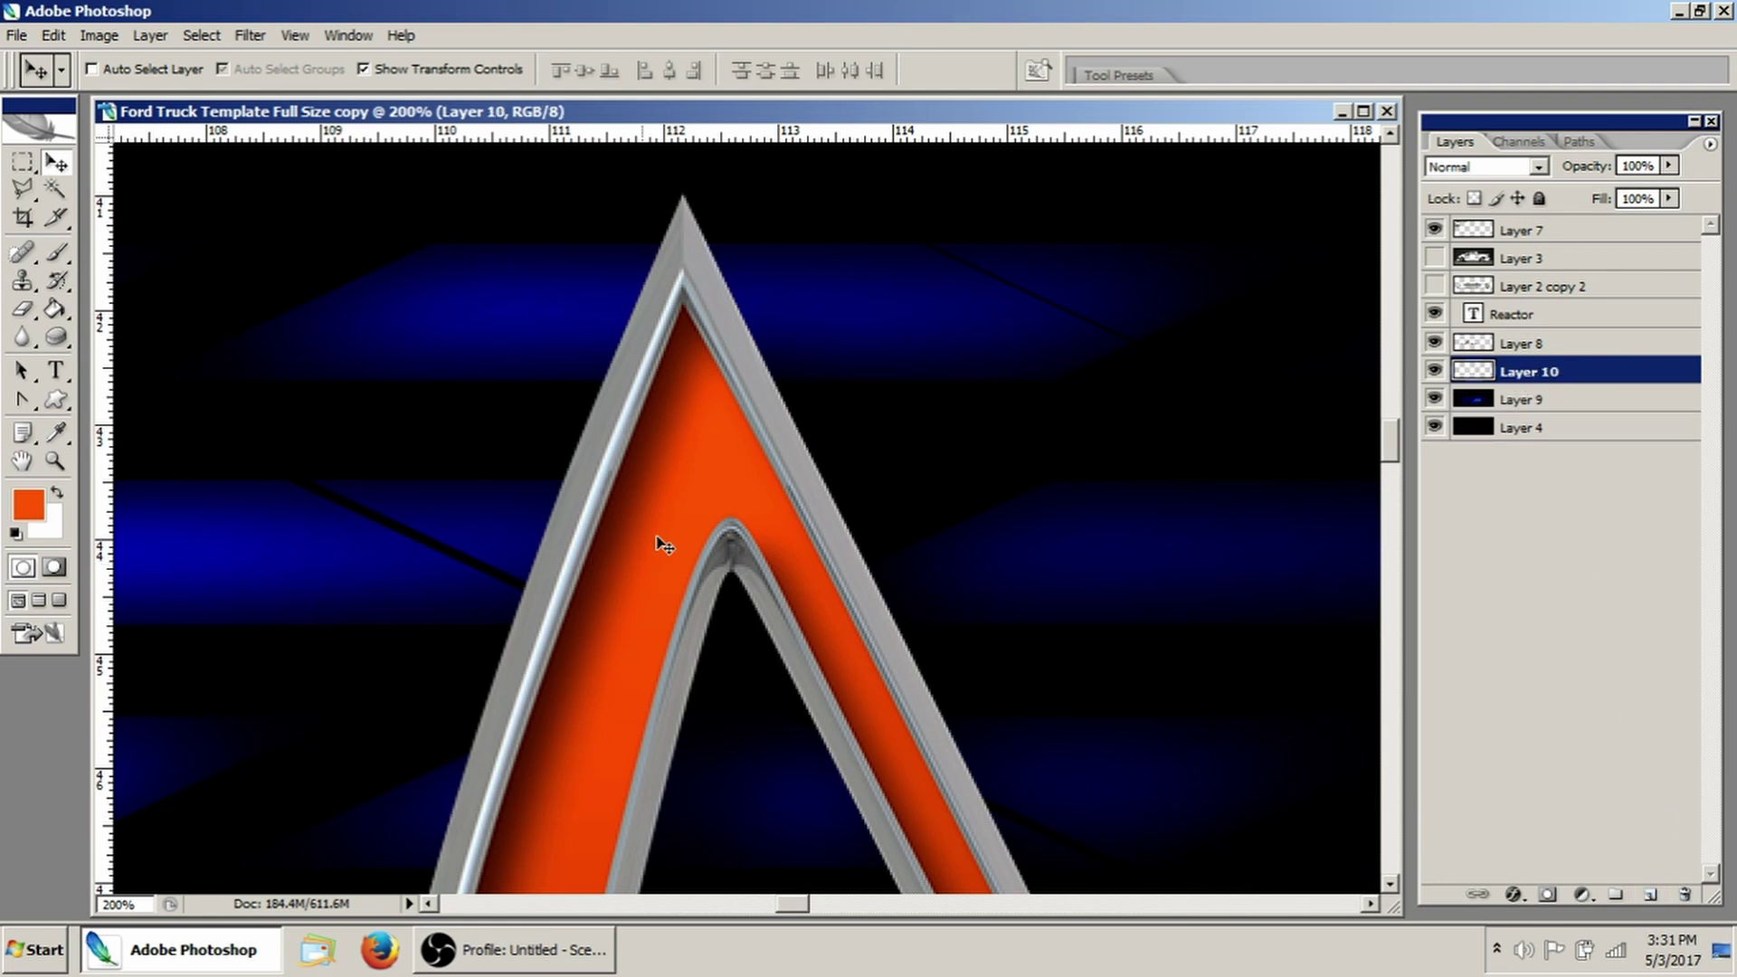
{"action": "left_click", "coordinate": [58, 492]}
{"action": "left_click", "coordinate": [62, 311]}
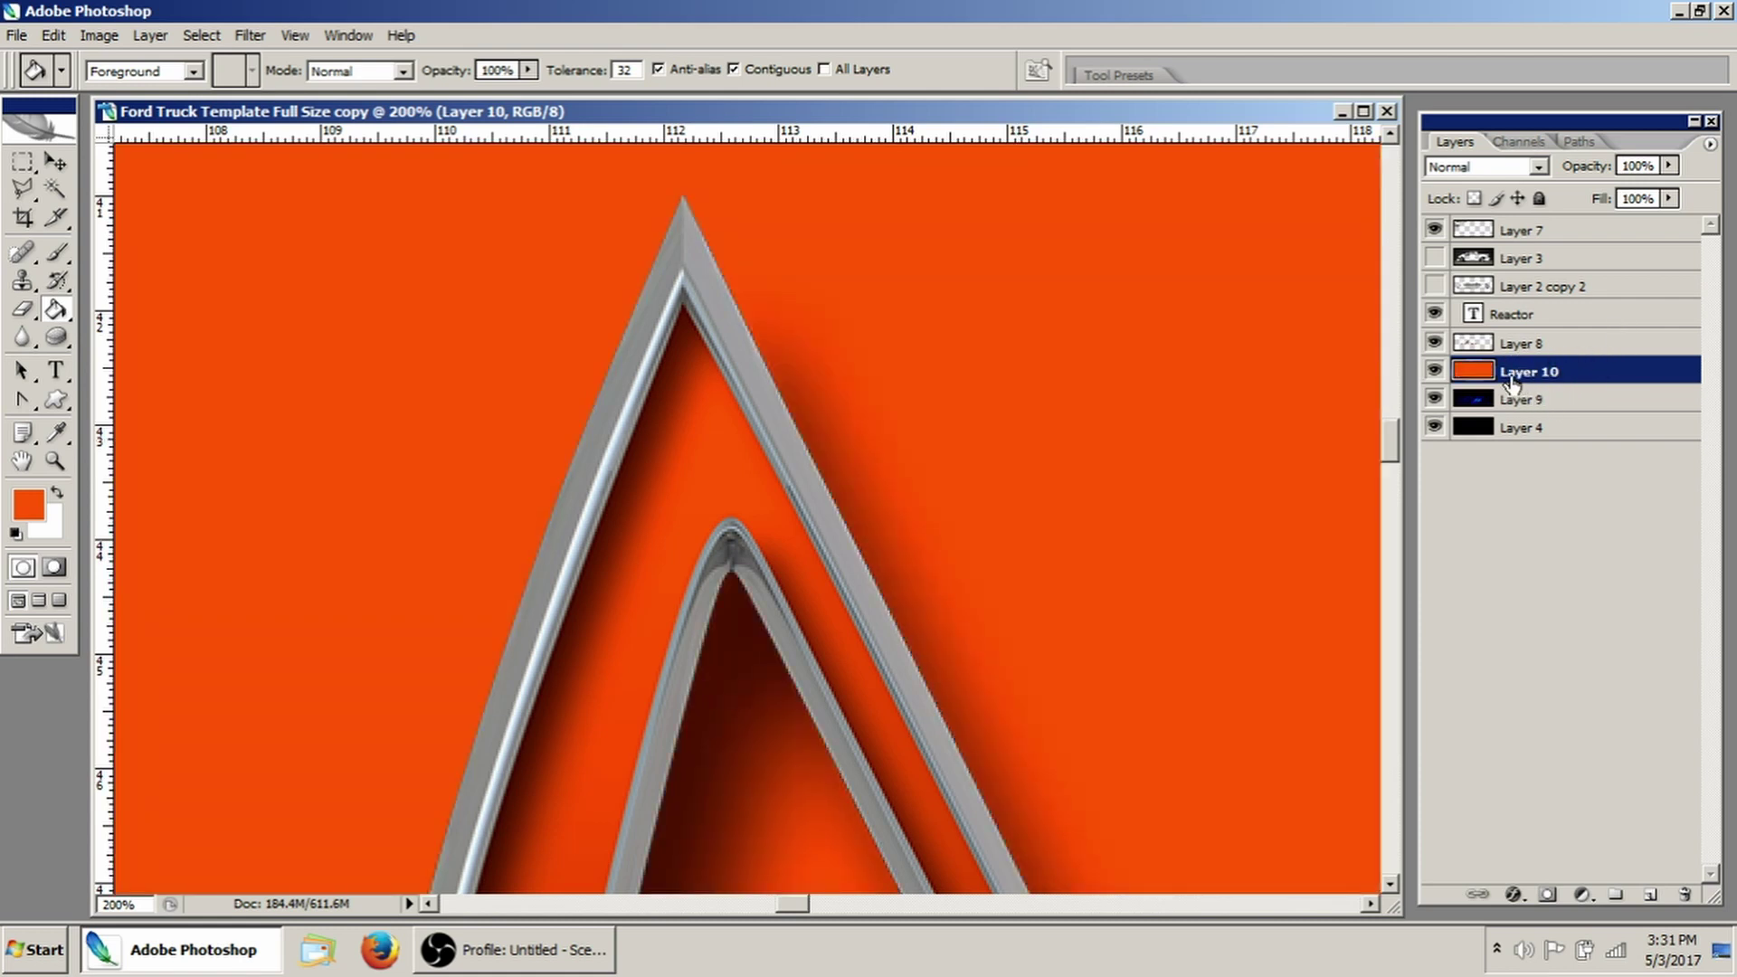
Try the Multiply blend mode on the orange layer and check its effect across the whole banner
{"action": "left_click", "coordinate": [1500, 168]}
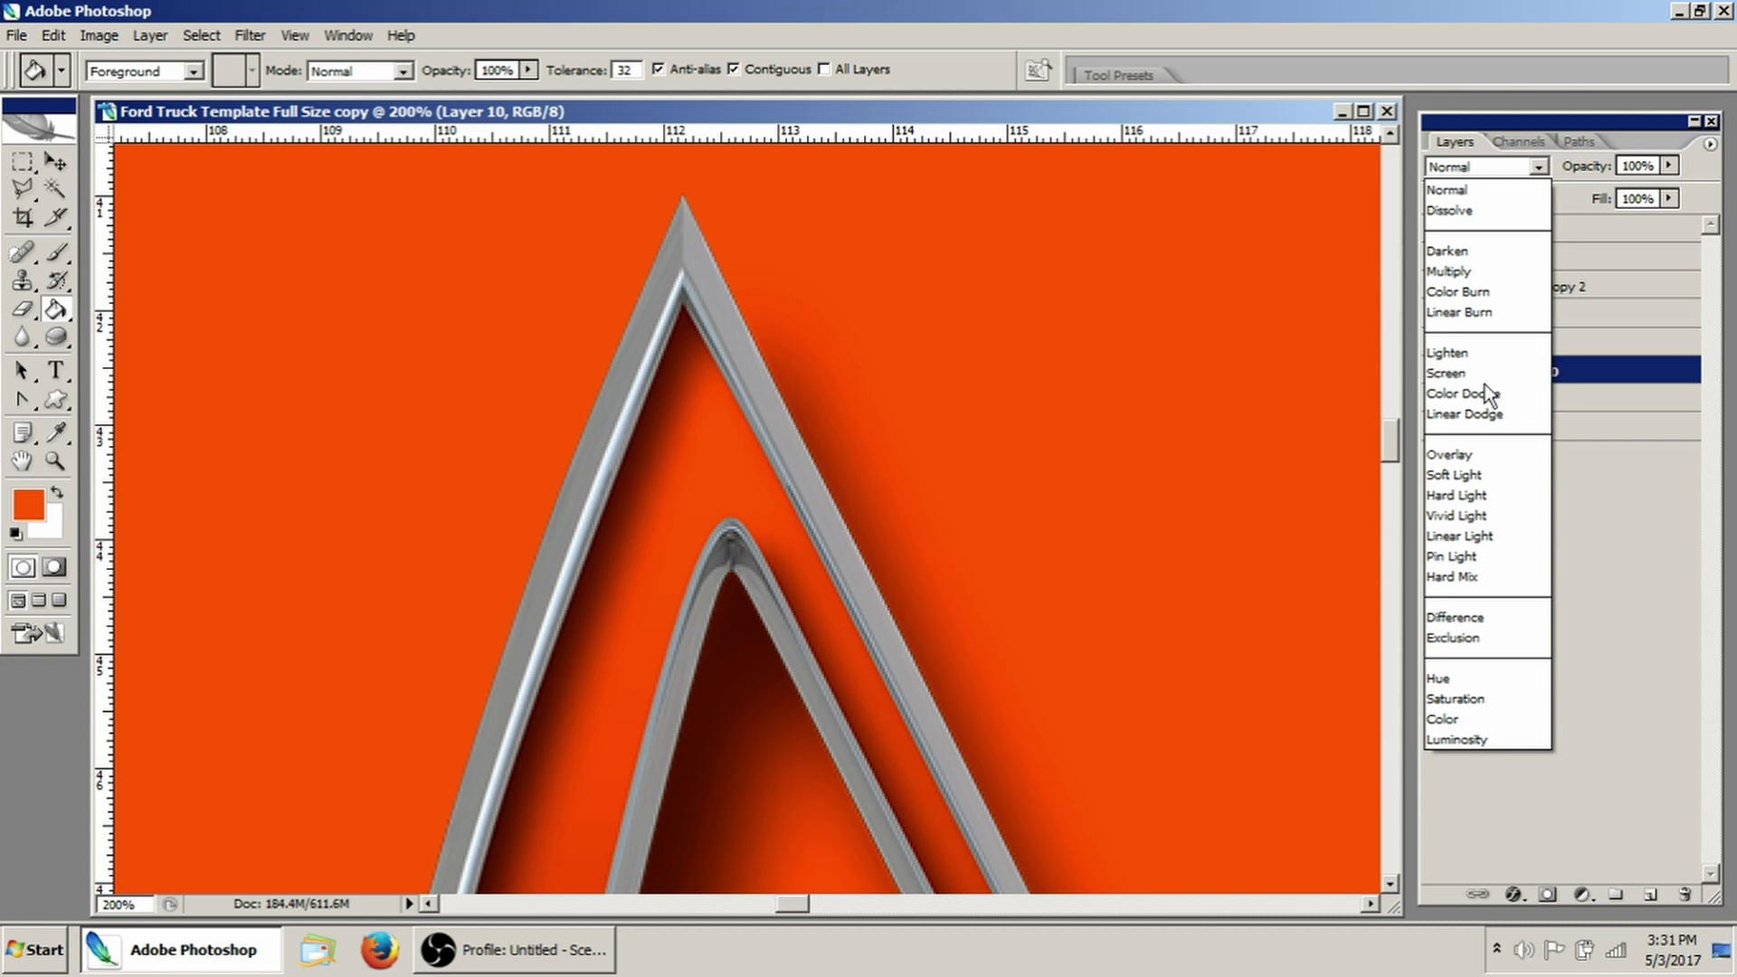
{"action": "left_click", "coordinate": [1493, 271]}
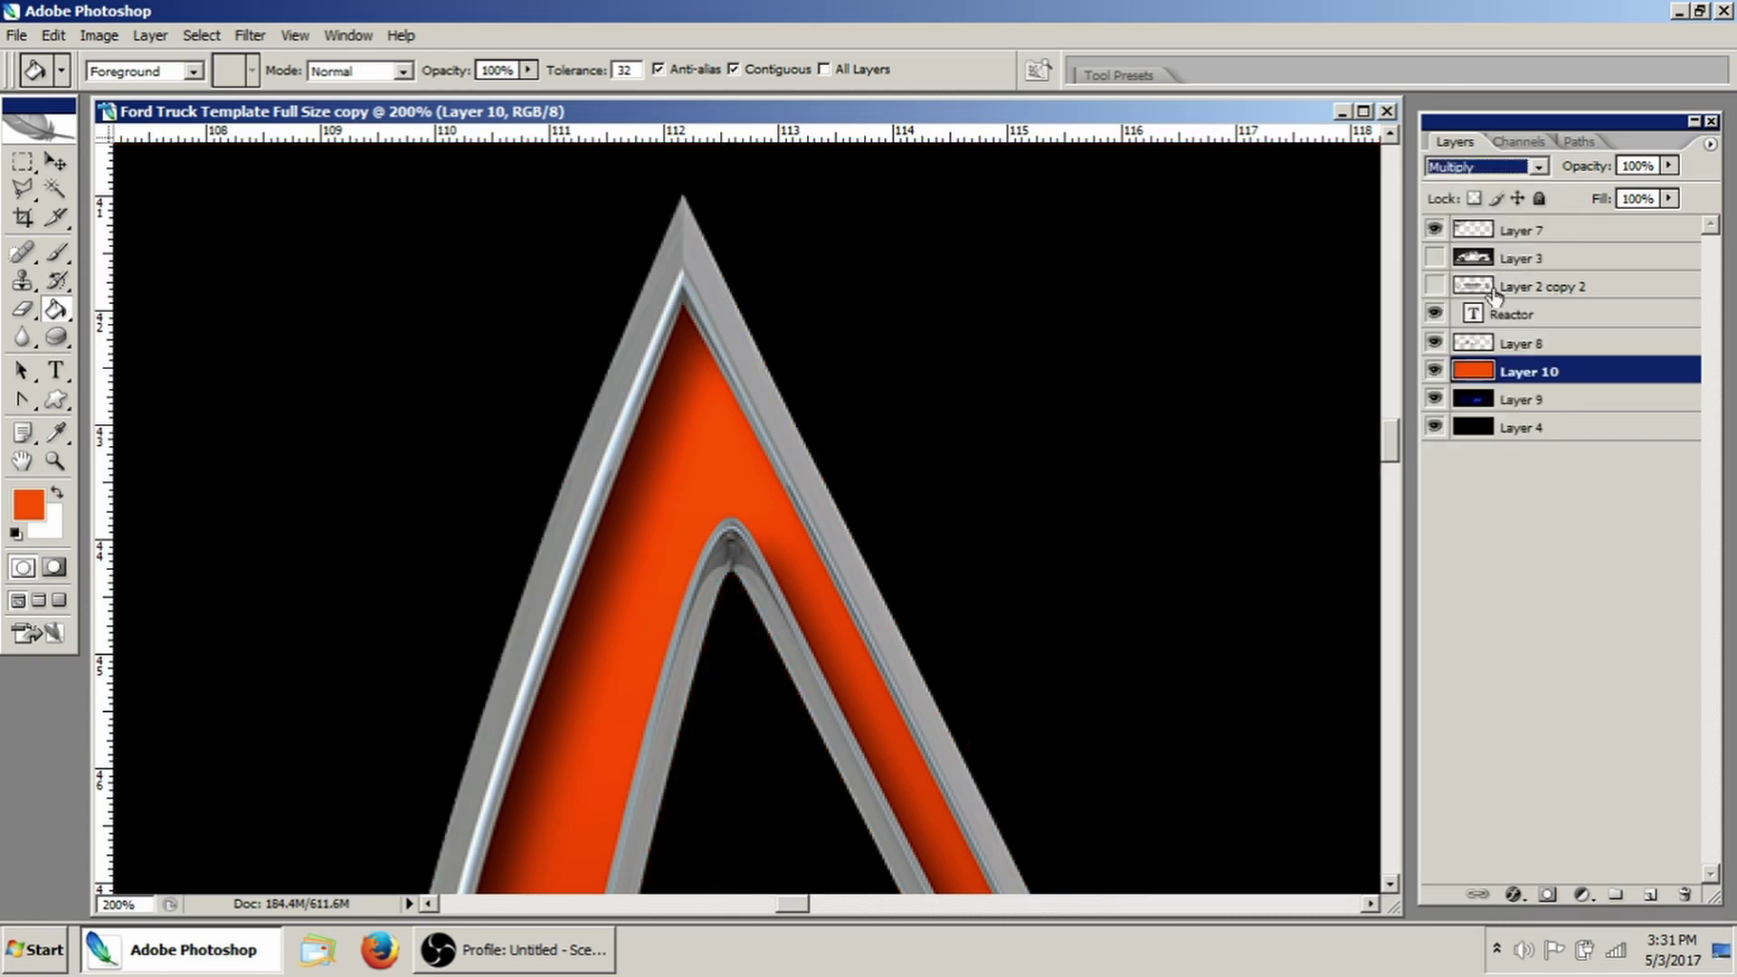
{"action": "key", "text": "ctrl+minus"}
{"action": "key", "text": "ctrl+minus"}
{"action": "key", "text": "ctrl+minus"}
{"action": "key", "text": "ctrl+minus"}
{"action": "key", "text": "ctrl+minus"}
{"action": "key", "text": "ctrl+minus"}
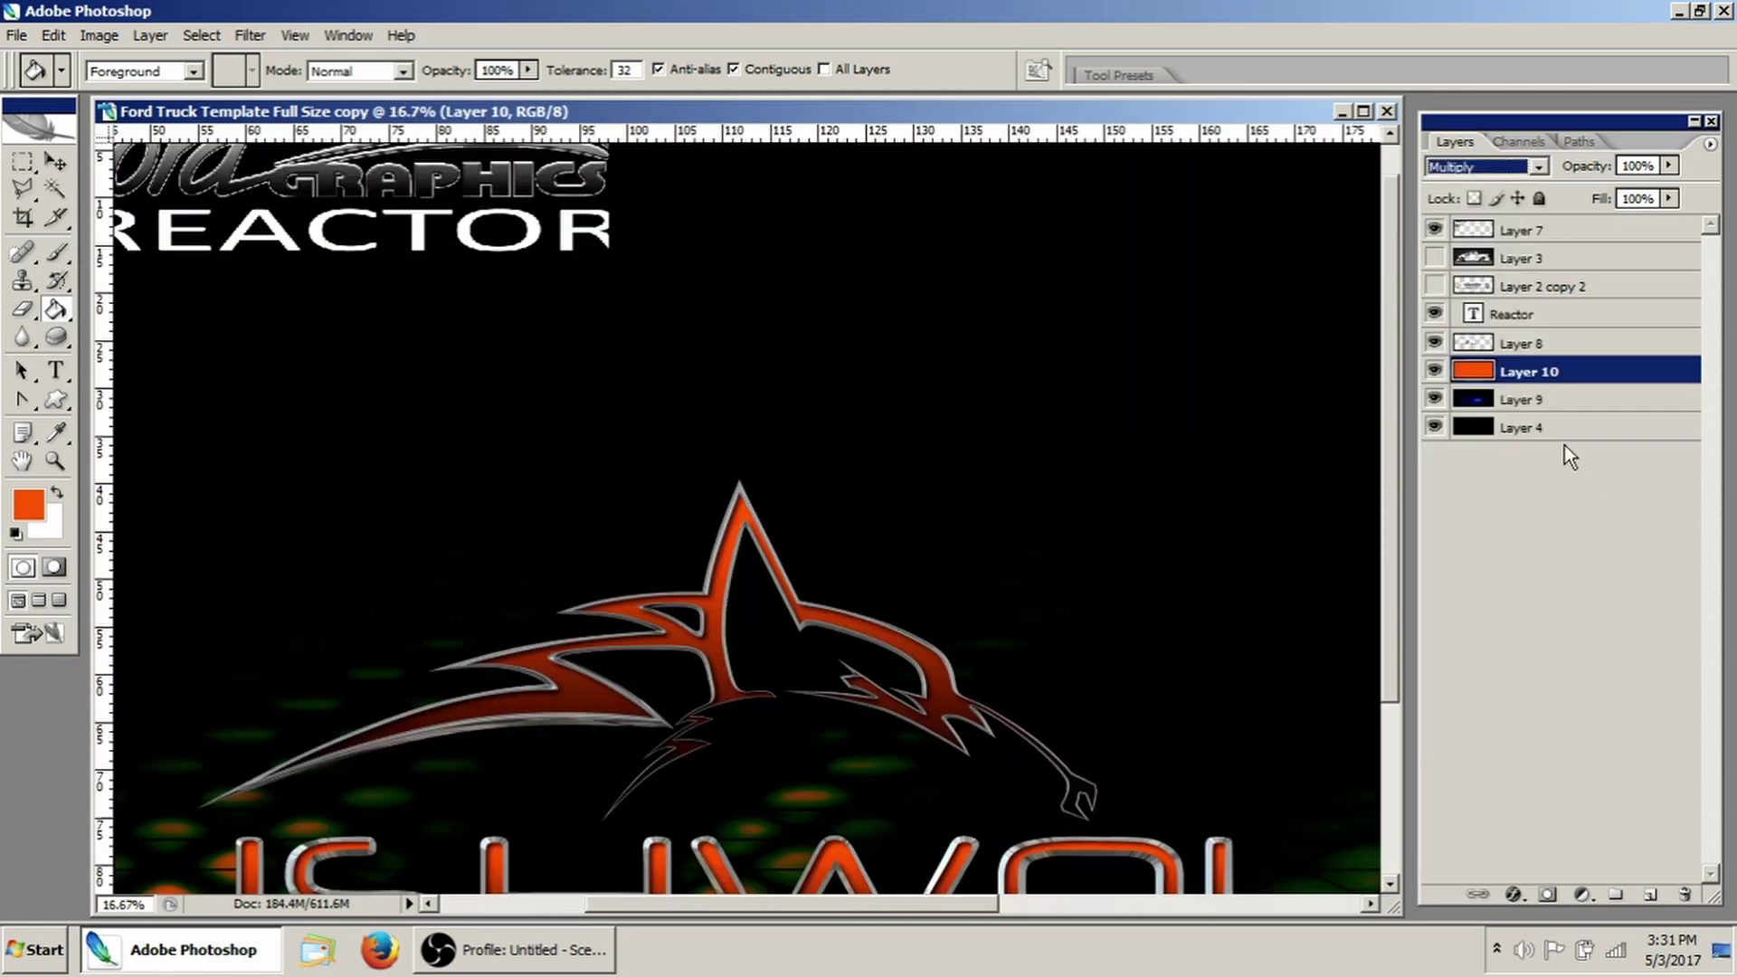
{"action": "key", "text": "ctrl+minus"}
Desaturate the blue mesh on Layer 9, hiding the orange layer only while the adjustment is applied
{"action": "left_click", "coordinate": [1463, 406]}
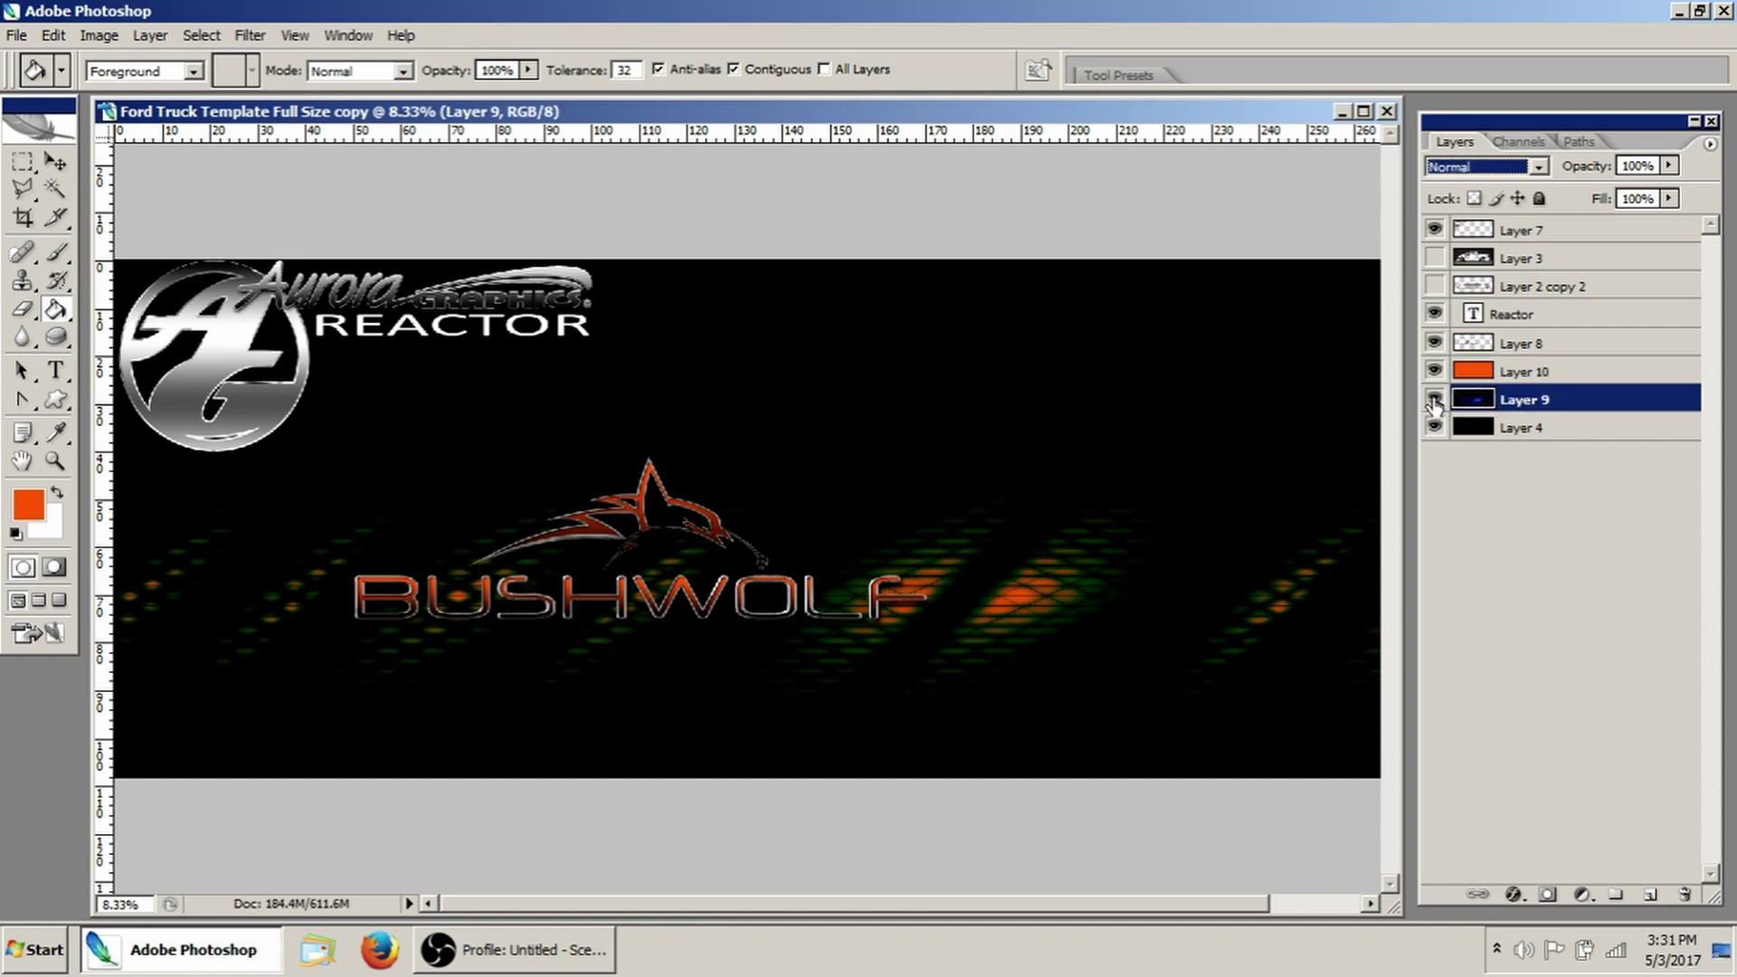
{"action": "left_click", "coordinate": [1434, 371]}
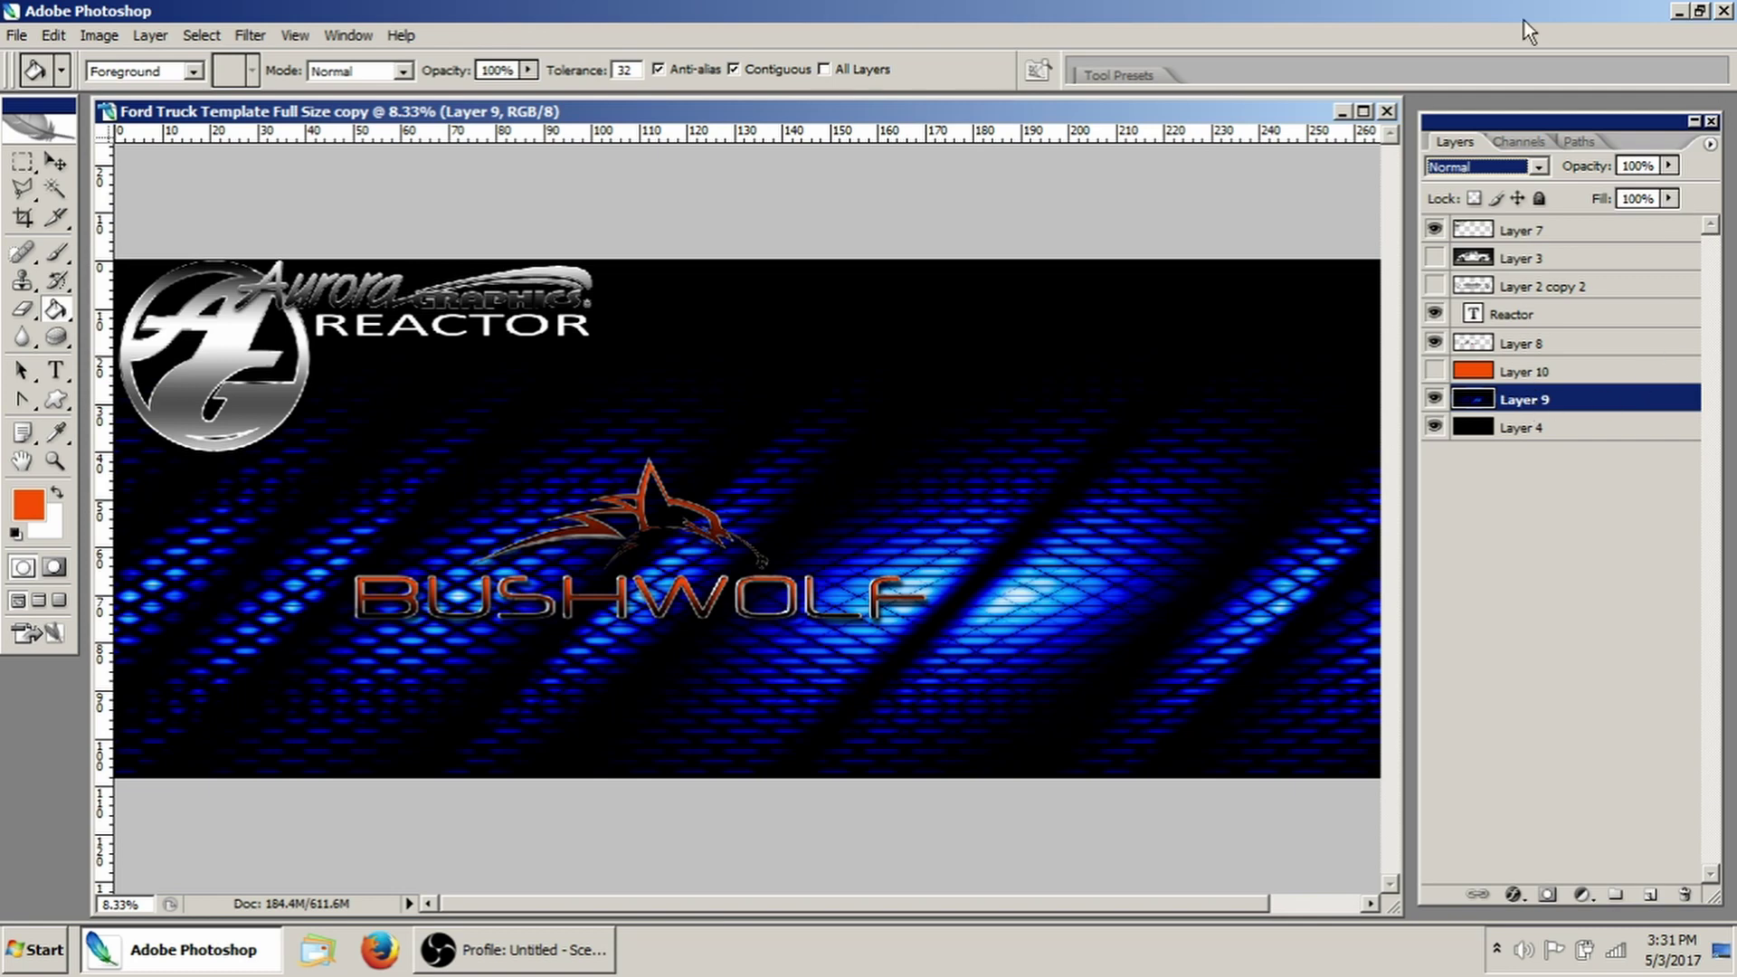
{"action": "left_click", "coordinate": [77, 30]}
{"action": "mouse_move", "coordinate": [137, 103]}
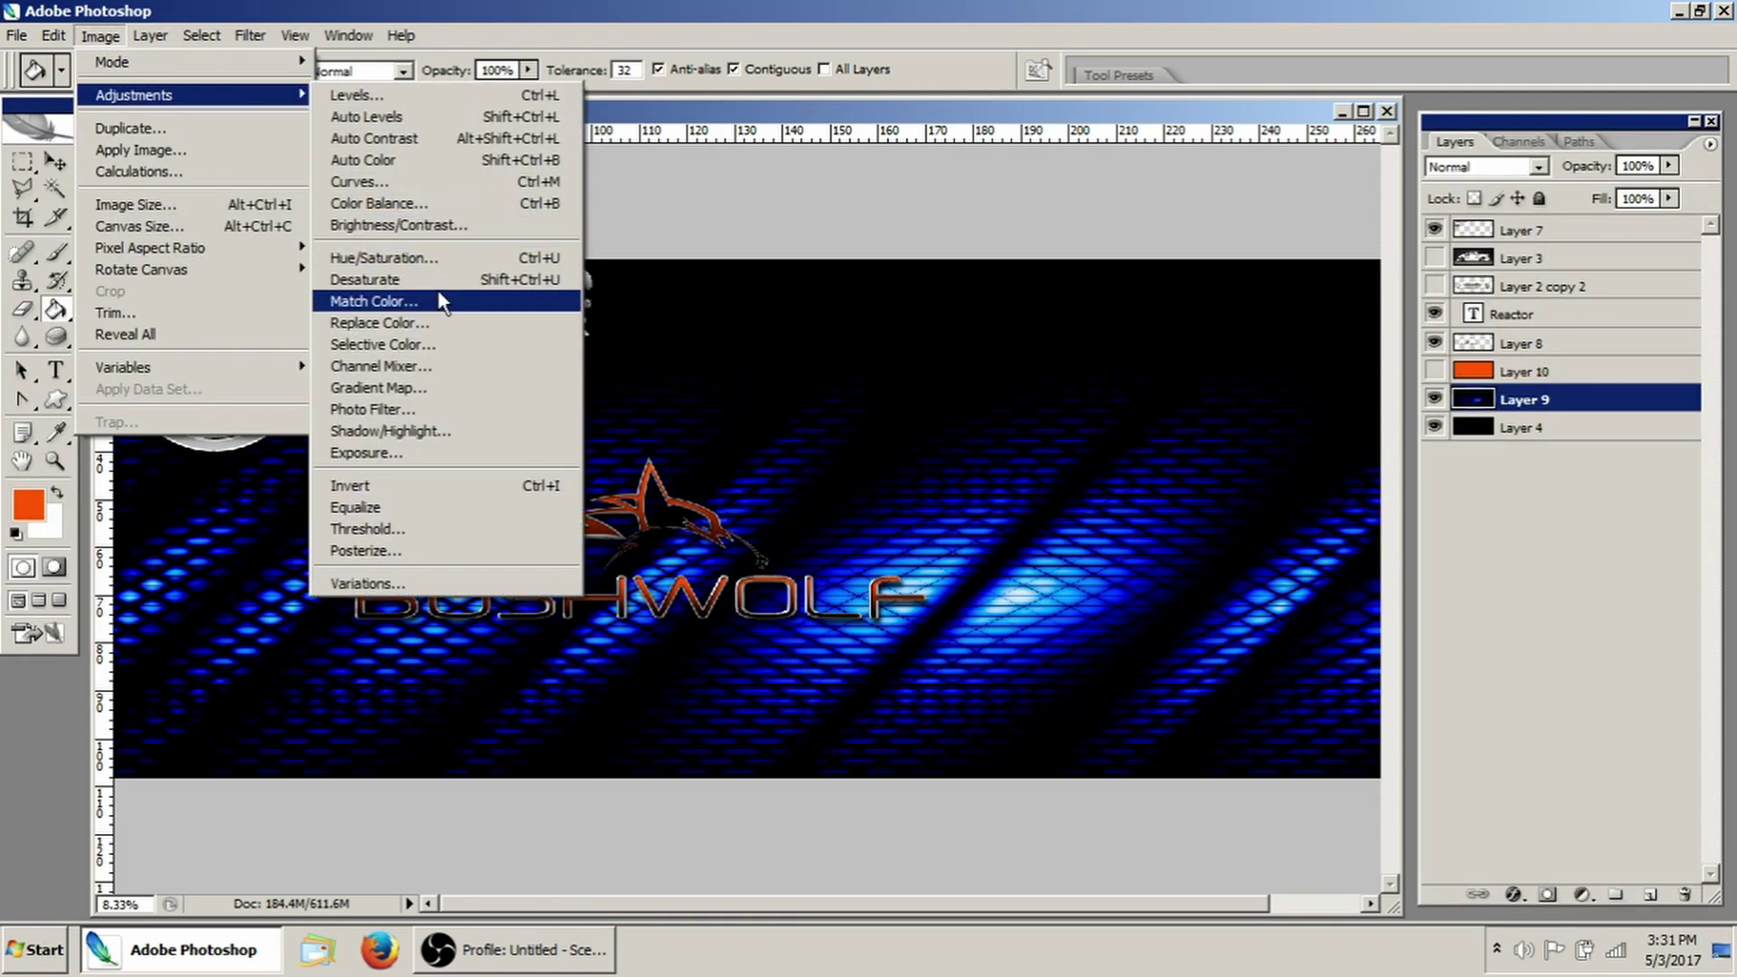
{"action": "left_click", "coordinate": [447, 288]}
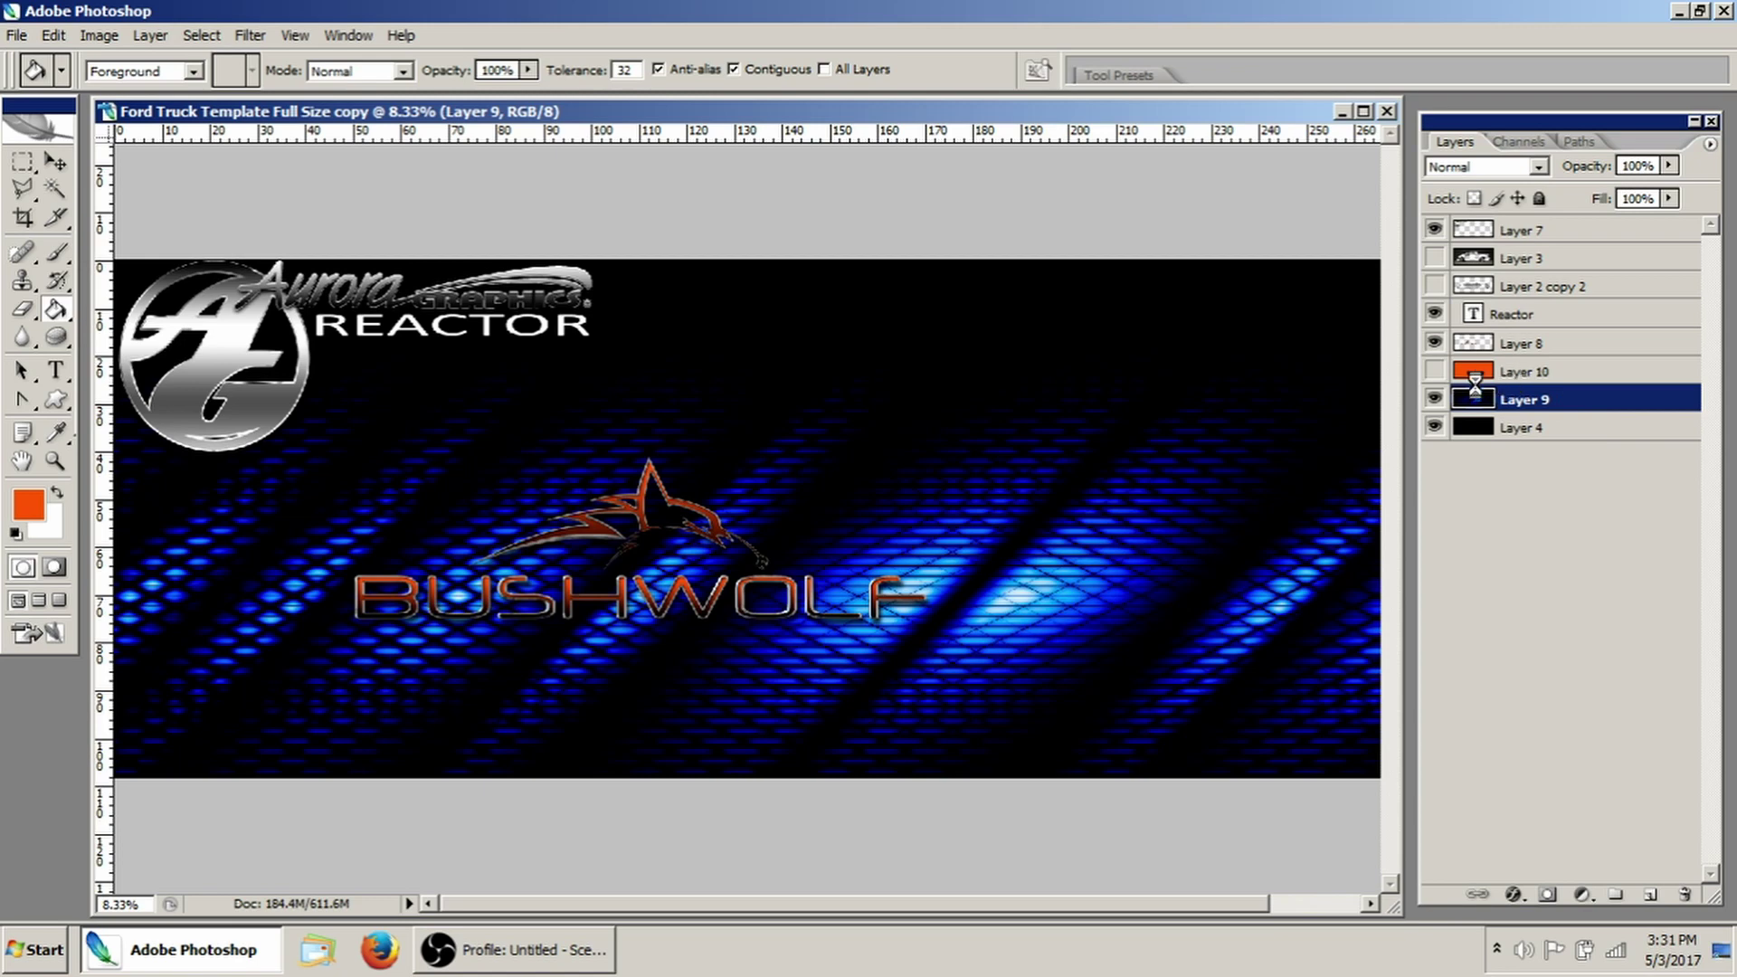
{"action": "left_click", "coordinate": [1435, 370]}
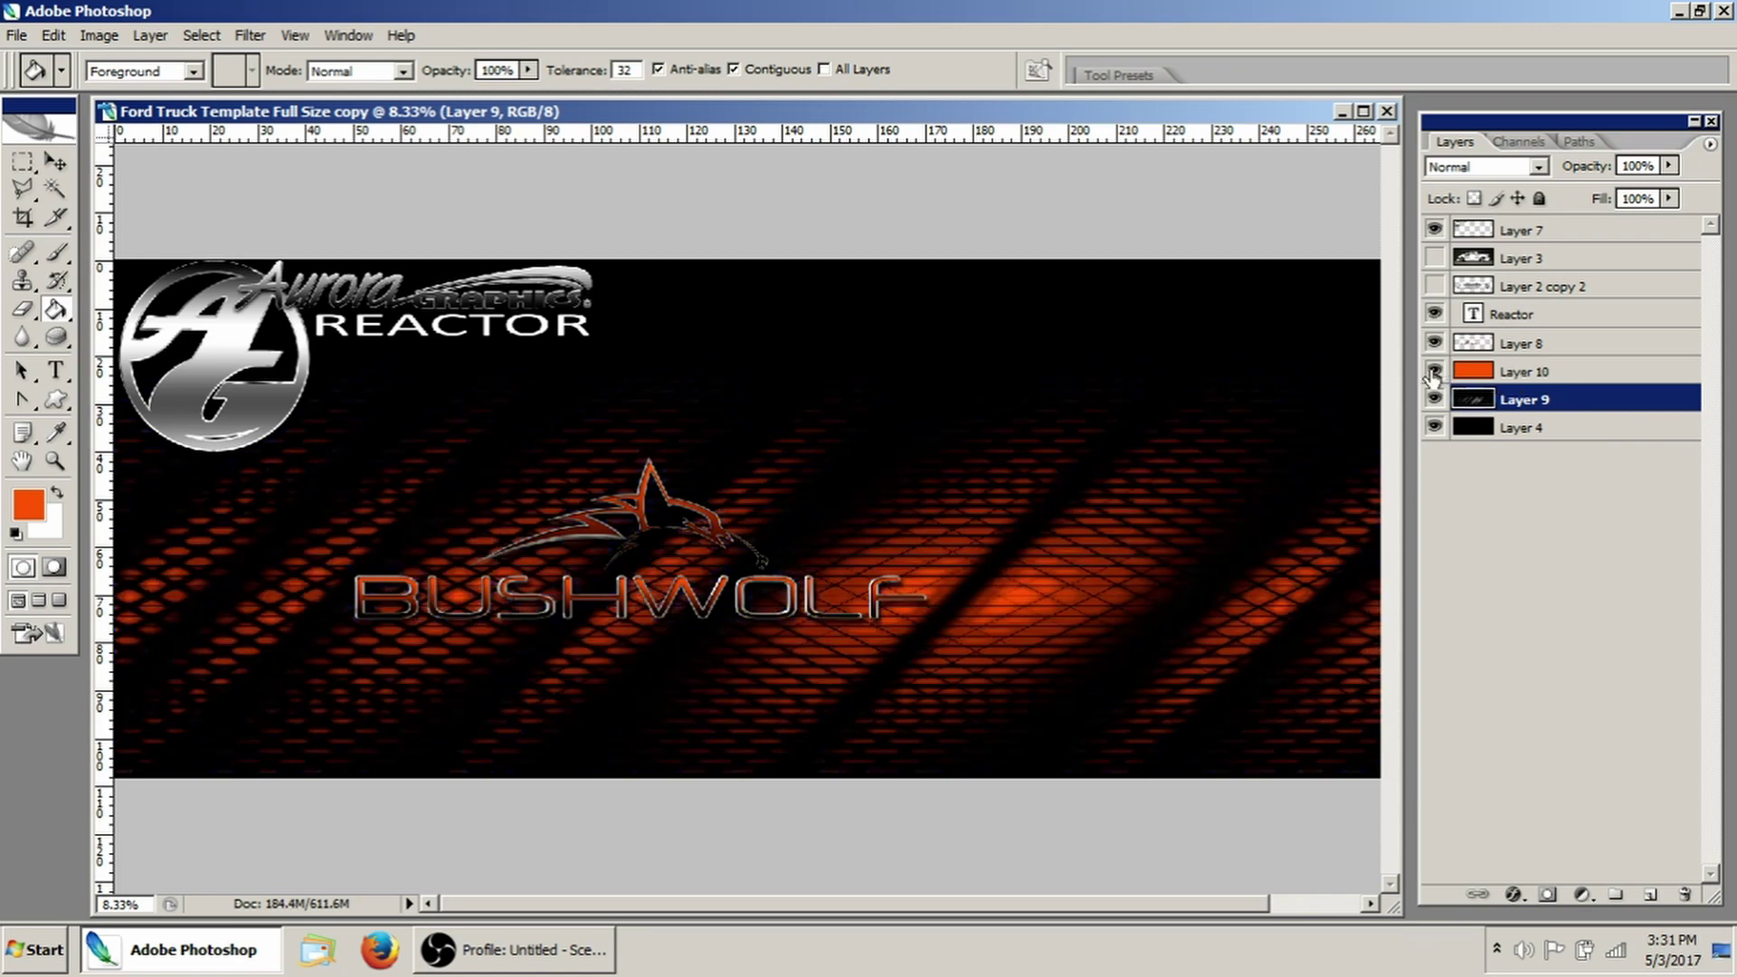
Set the blend mode of the orange Layer 10 to Overlay
{"action": "left_click", "coordinate": [1583, 371]}
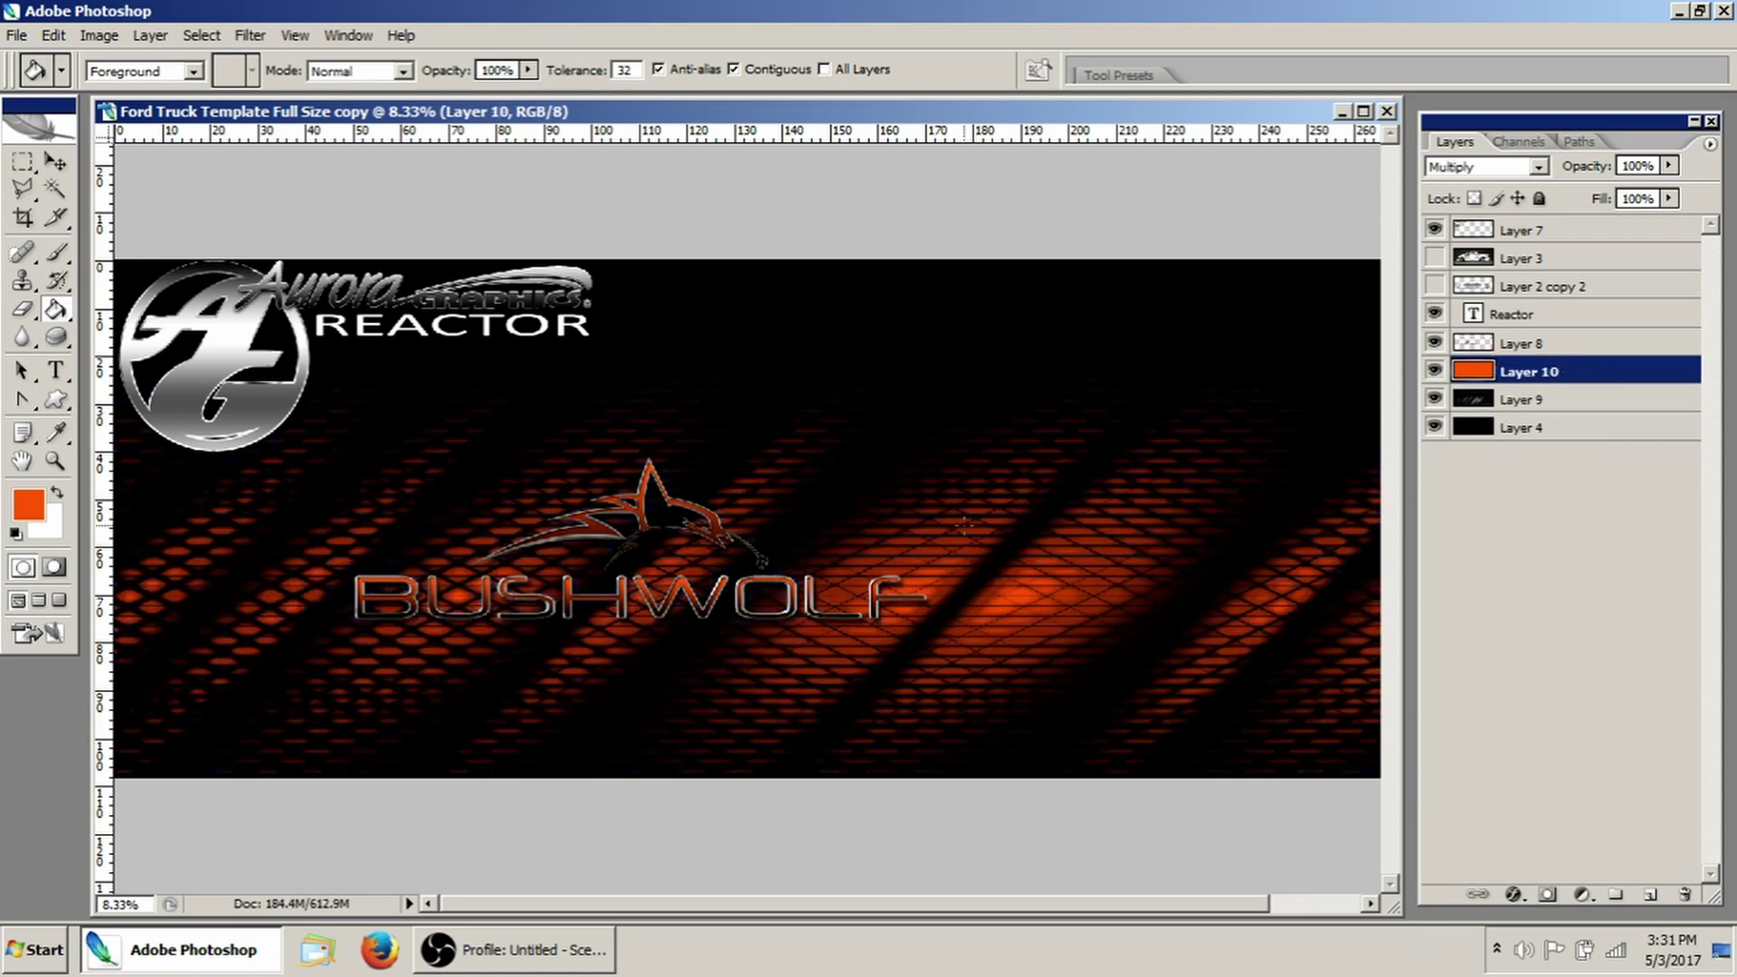
{"action": "left_click", "coordinate": [1524, 167]}
{"action": "left_click", "coordinate": [1490, 454]}
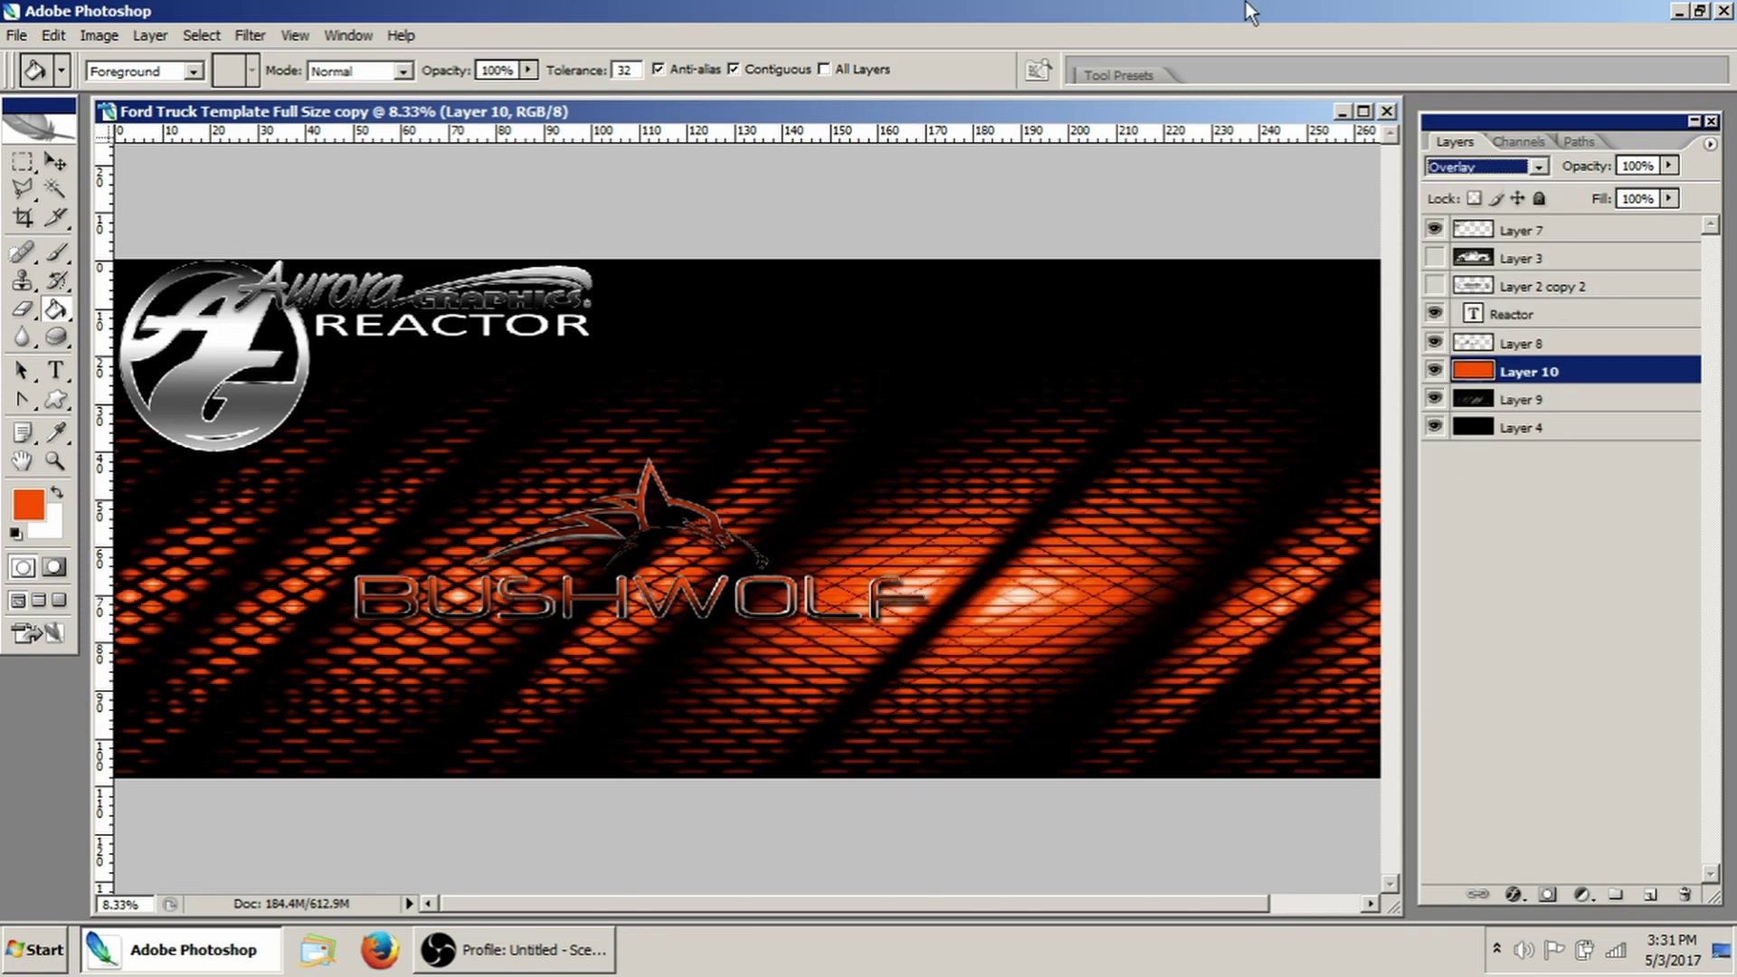
Move the Bushwolf logo on Layer 8 up to the banner's top edge, beside the Aurora Graphics Reactor heading
{"action": "left_click", "coordinate": [56, 163]}
{"action": "left_click", "coordinate": [1592, 343]}
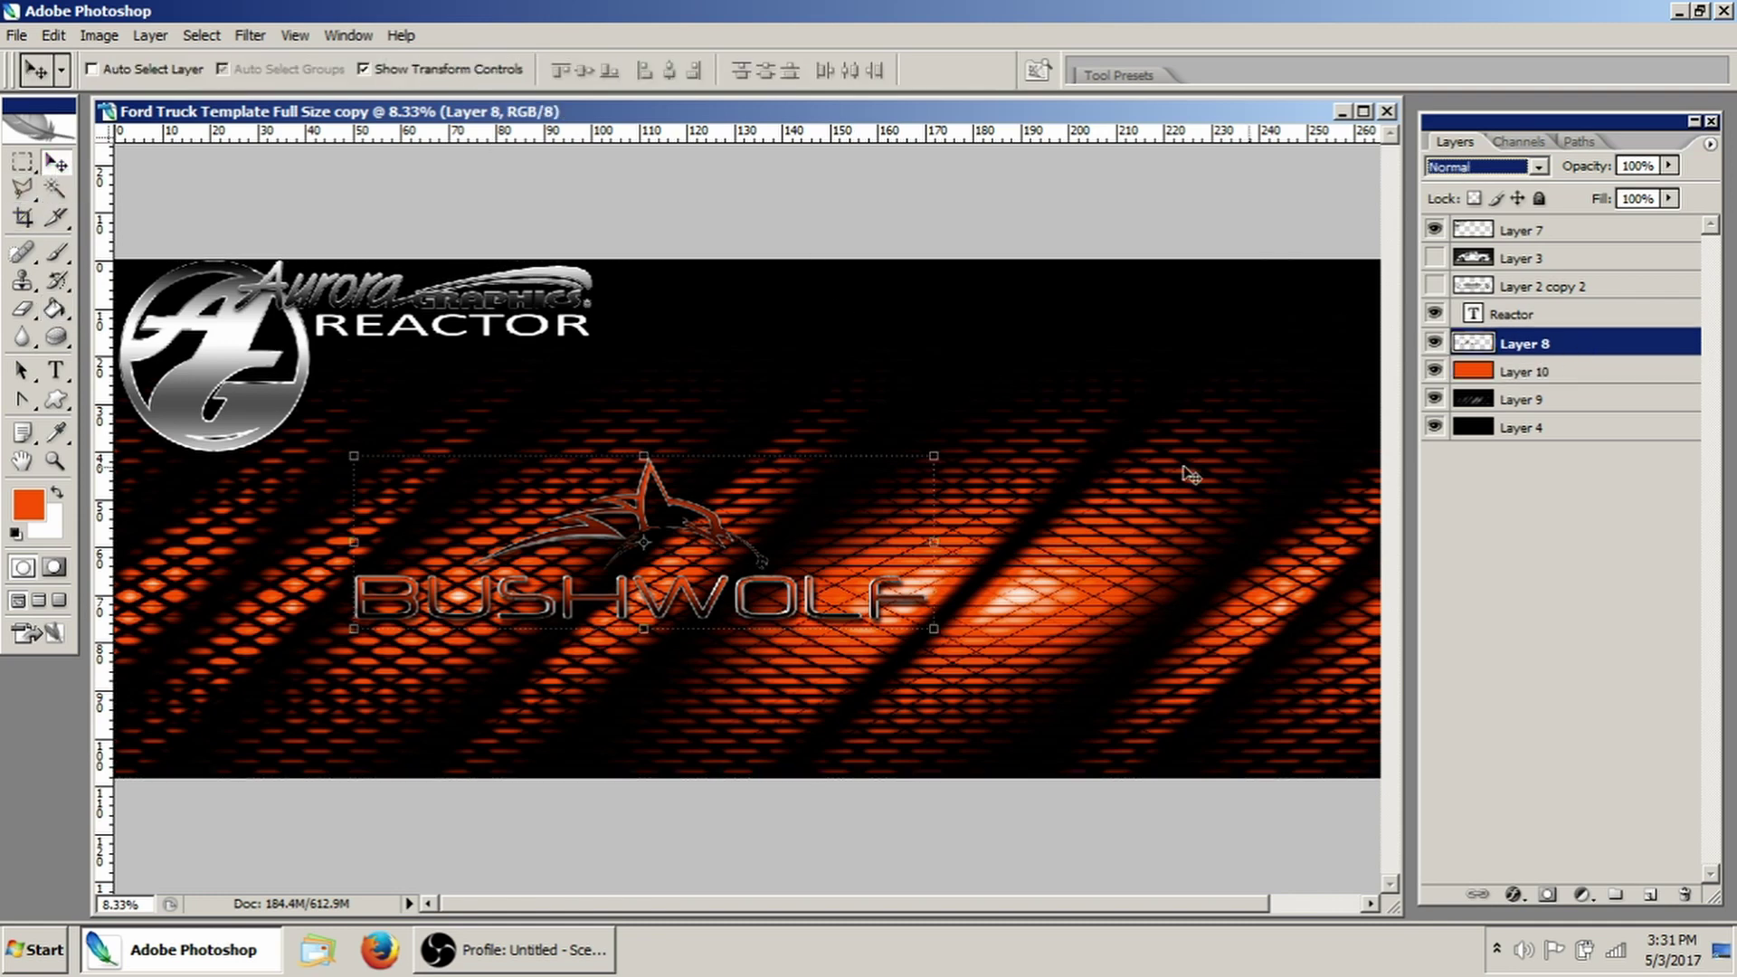
{"action": "key", "text": "Tab"}
{"action": "left_click_drag", "start_coordinate": [674, 578], "coordinate": [910, 381]}
{"action": "key", "text": "Tab"}
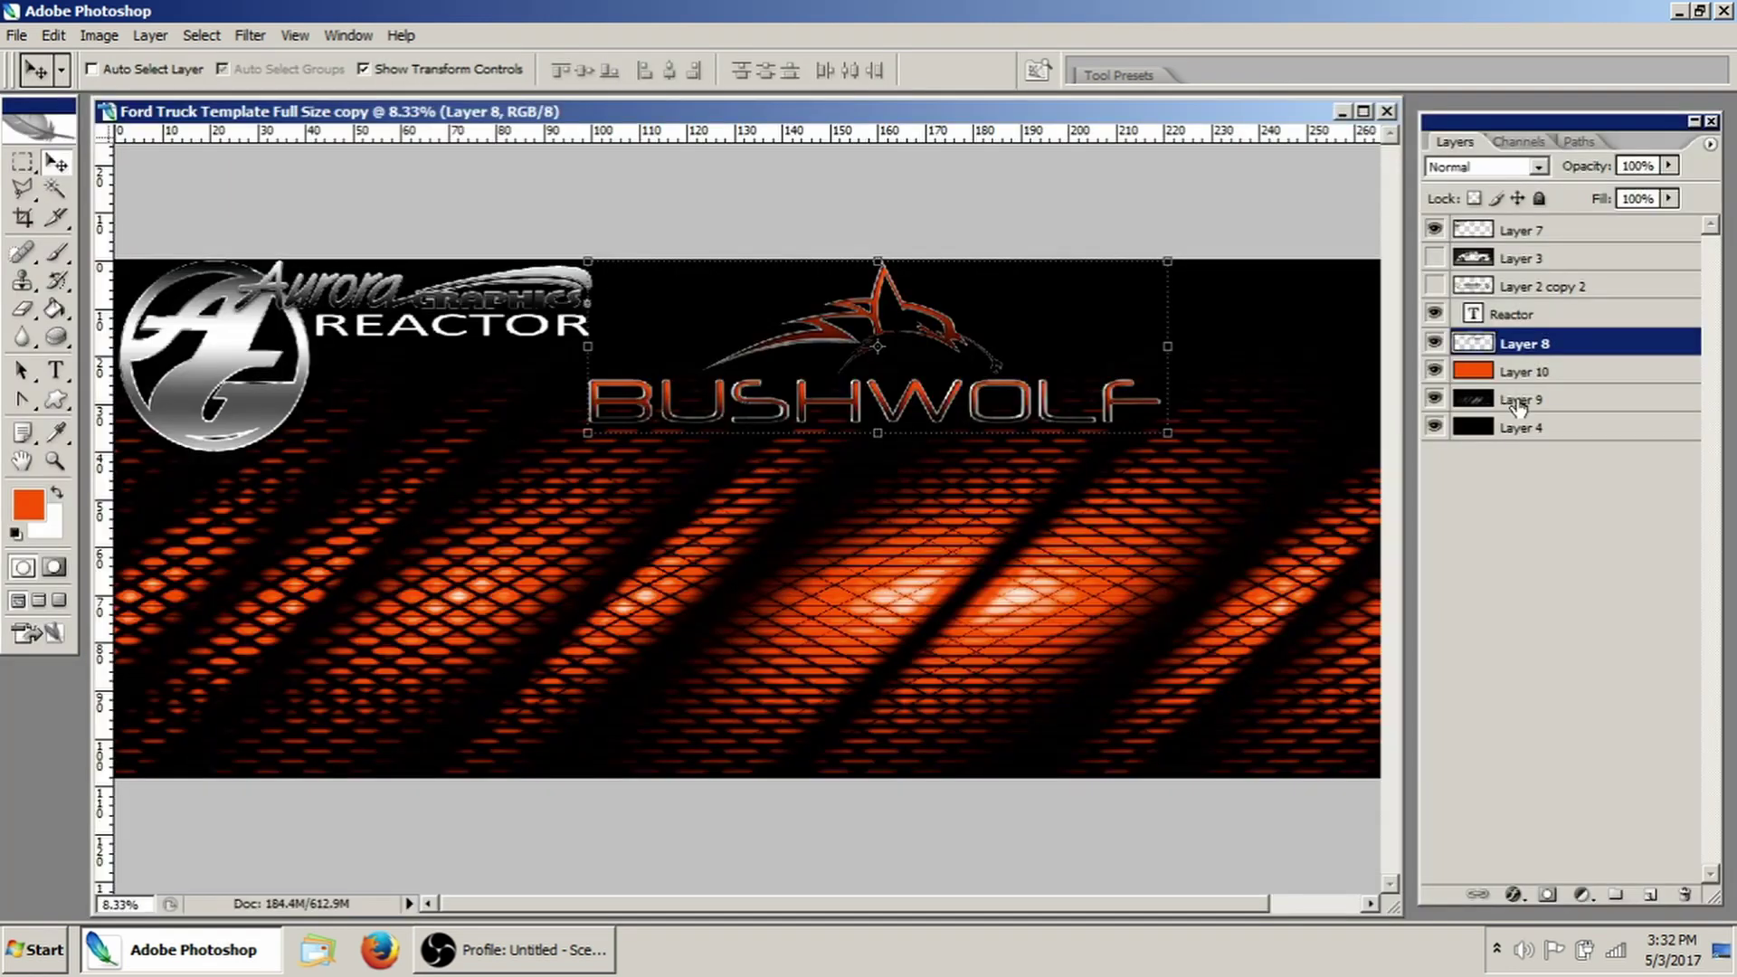
Try a Levels adjustment of the white and black input points on the mesh in Layer 9
{"action": "left_click", "coordinate": [1557, 398]}
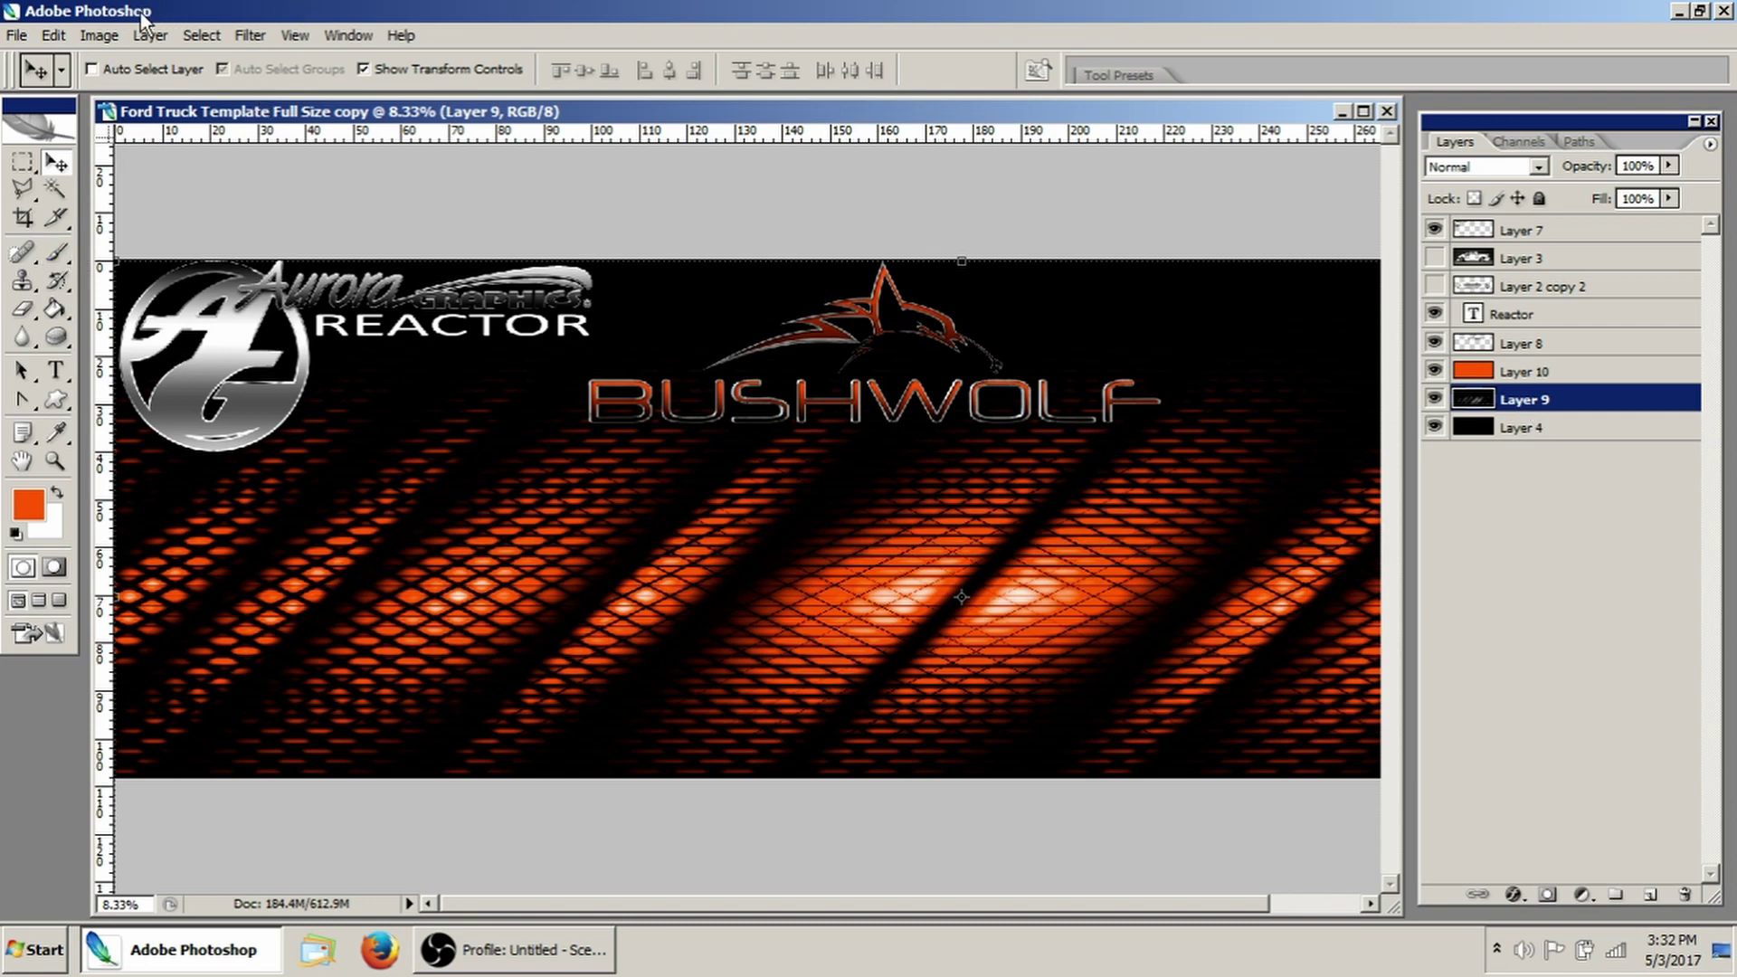
{"action": "left_click", "coordinate": [100, 36]}
{"action": "mouse_move", "coordinate": [141, 98]}
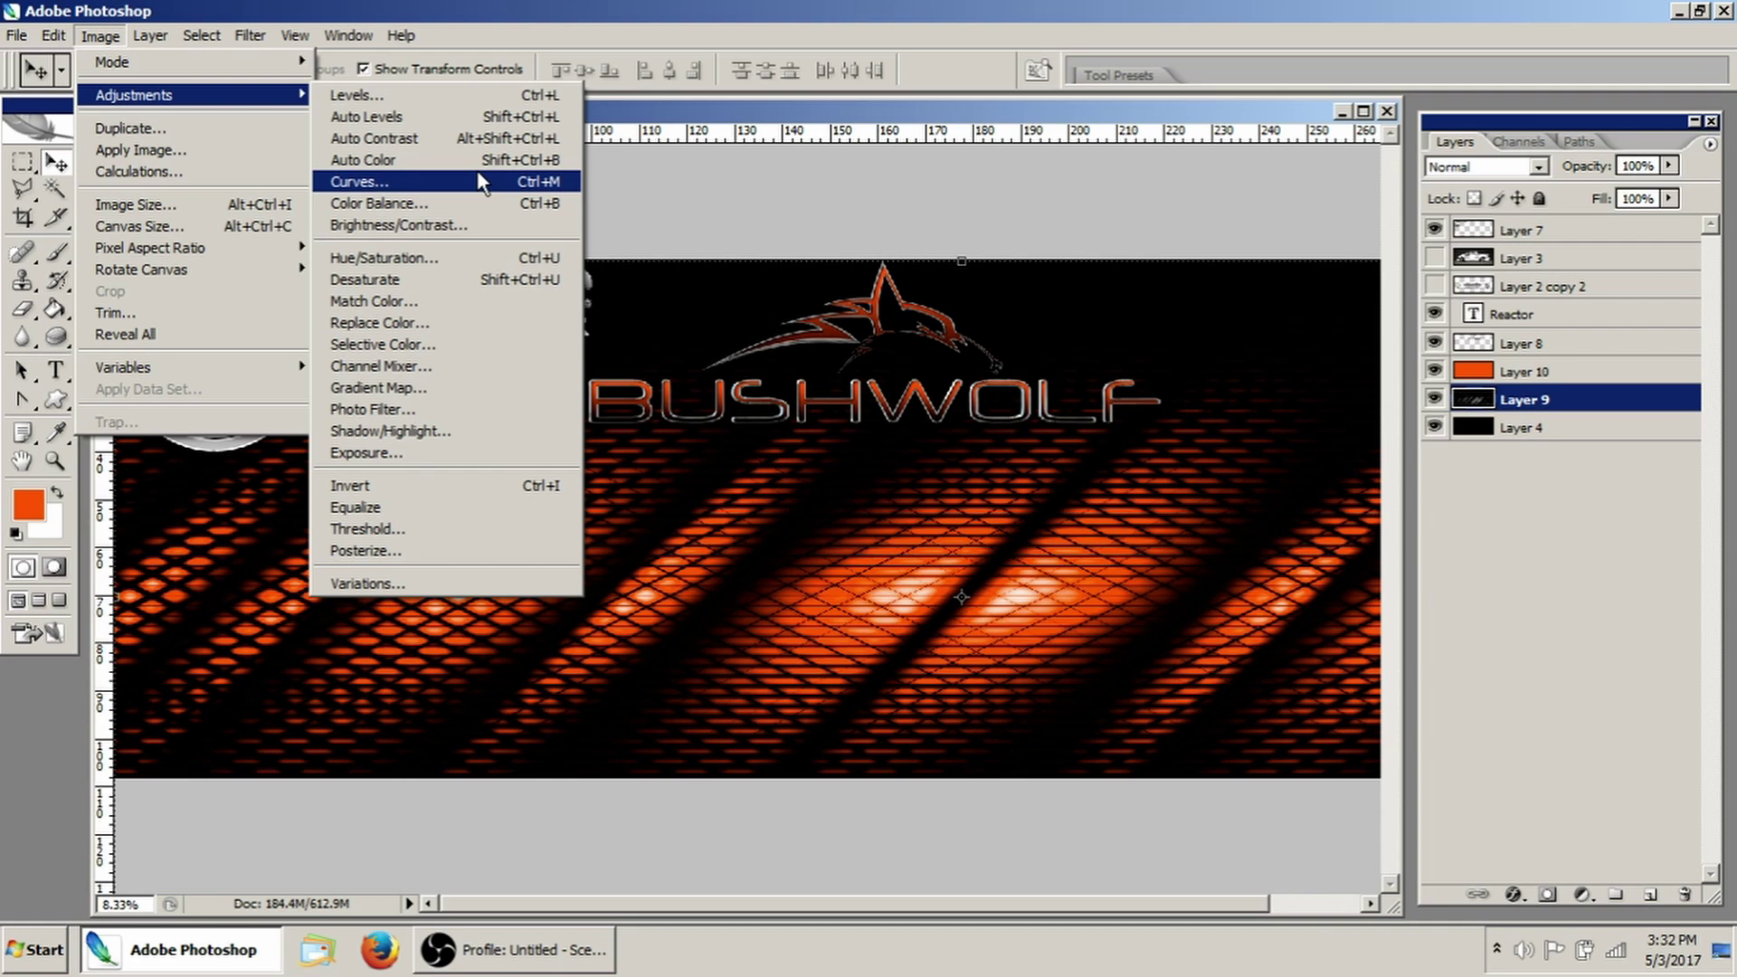
{"action": "left_click", "coordinate": [452, 95]}
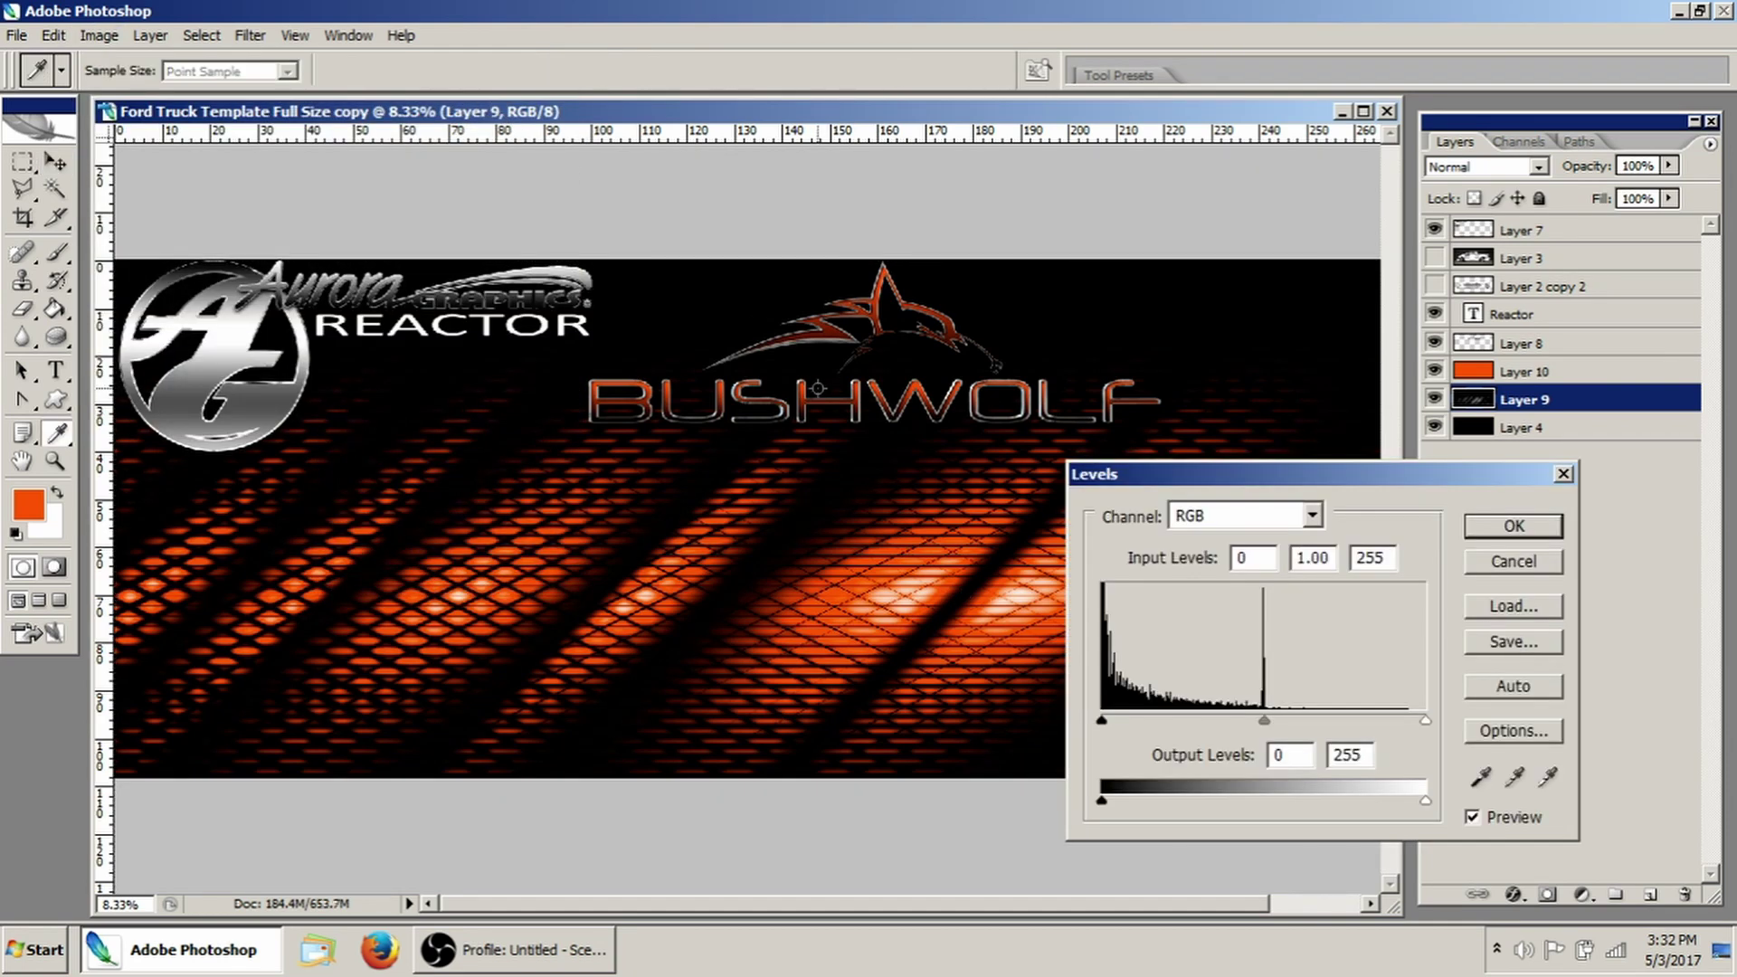
{"action": "mouse_move", "coordinate": [1429, 722]}
{"action": "left_mouse_down"}
{"action": "mouse_move", "coordinate": [1284, 738]}
{"action": "mouse_move", "coordinate": [1428, 733]}
{"action": "left_mouse_up"}
{"action": "mouse_move", "coordinate": [1105, 718]}
{"action": "left_mouse_down"}
{"action": "mouse_move", "coordinate": [1177, 714]}
{"action": "mouse_move", "coordinate": [1102, 722]}
{"action": "left_mouse_up"}
{"action": "left_click", "coordinate": [1498, 532]}
{"action": "key", "text": "Tab"}
{"action": "key", "text": "v"}
{"action": "key", "text": "Tab"}
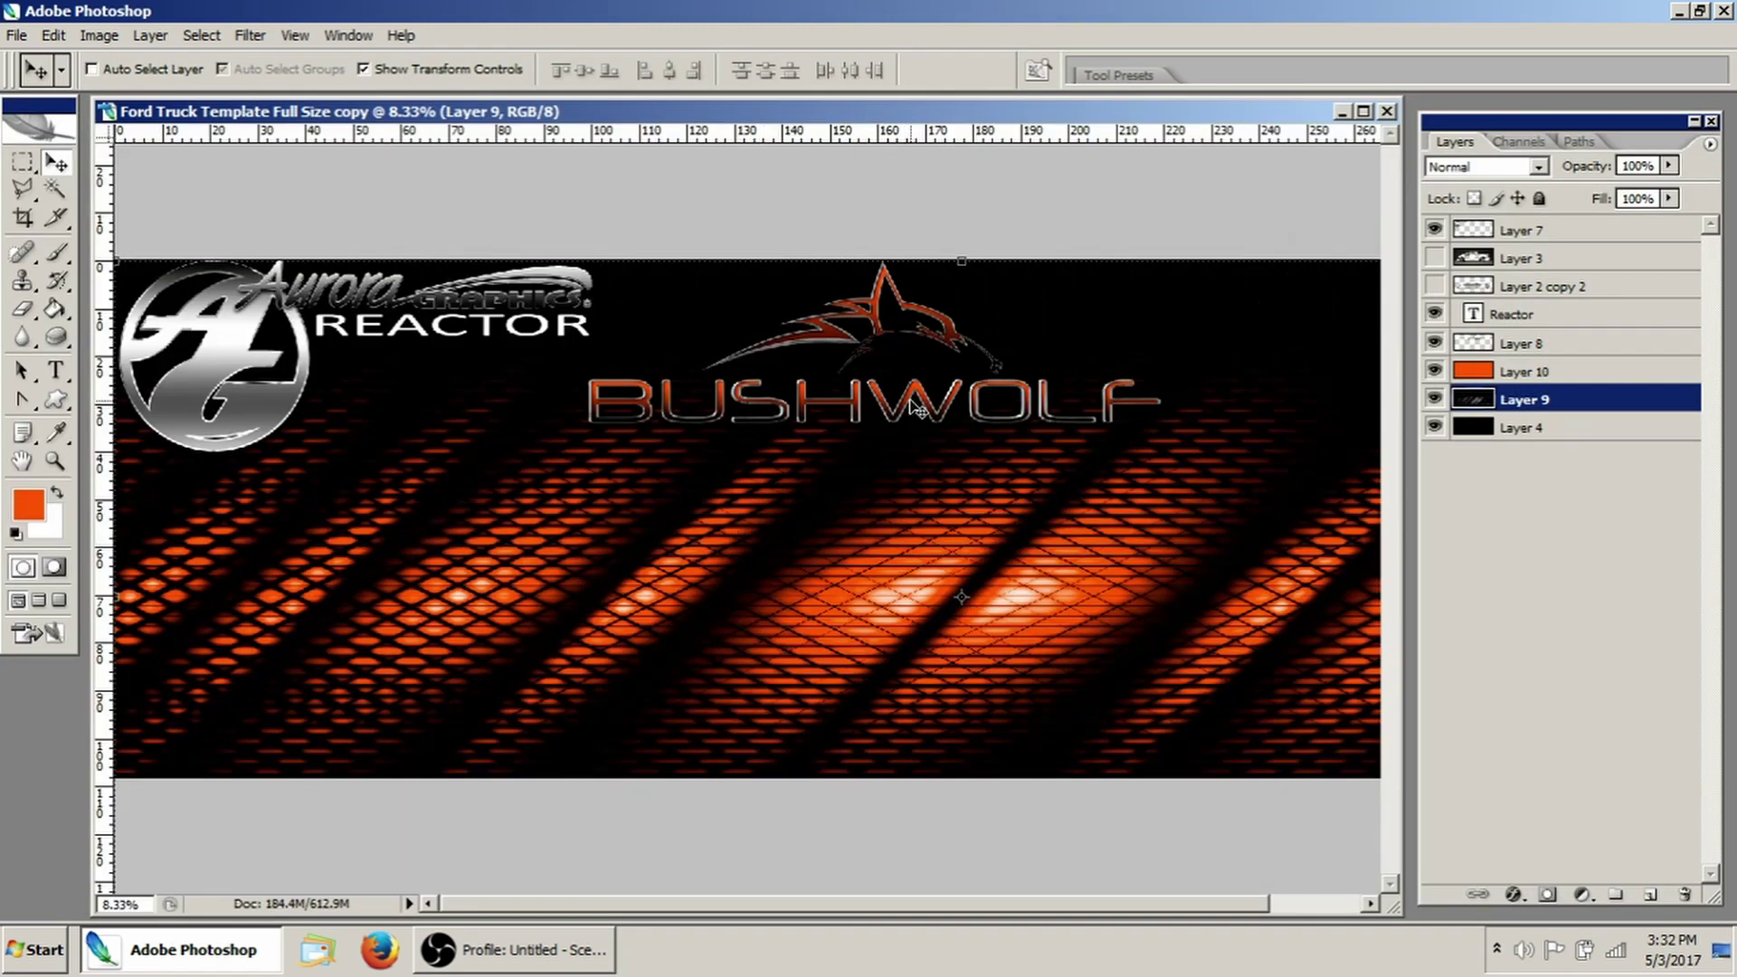
{"action": "left_click", "coordinate": [1593, 373]}
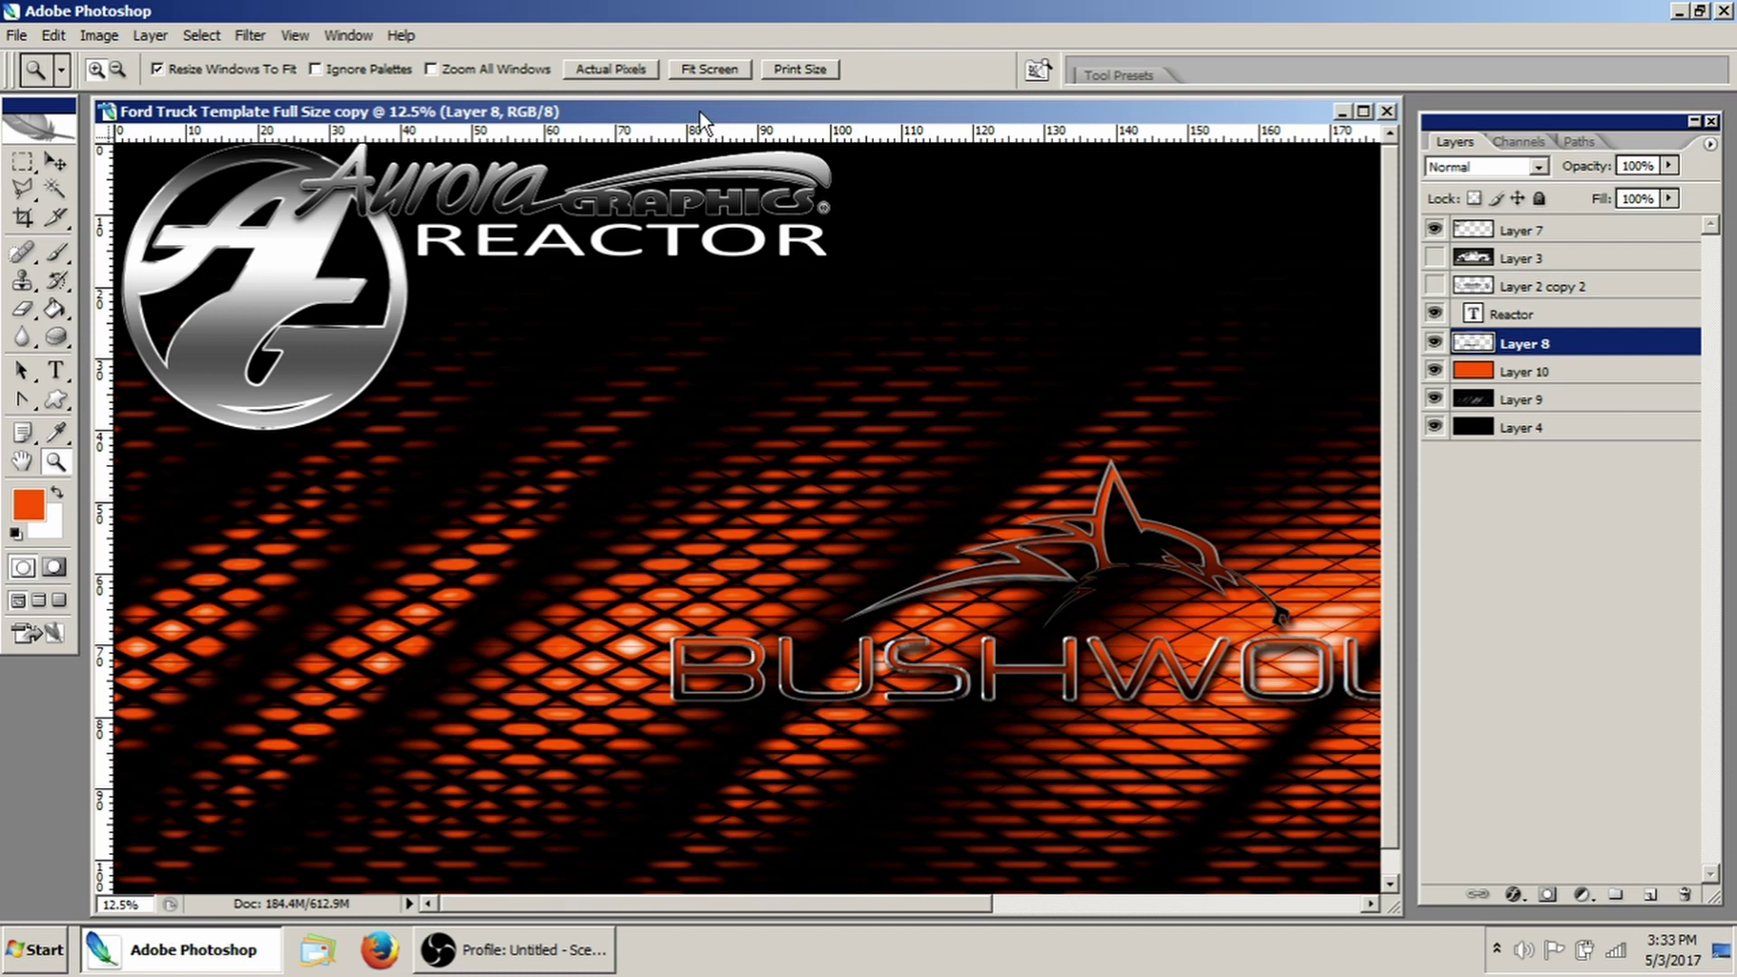
{"action": "left_click_drag", "start_coordinate": [702, 118], "coordinate": [707, 136]}
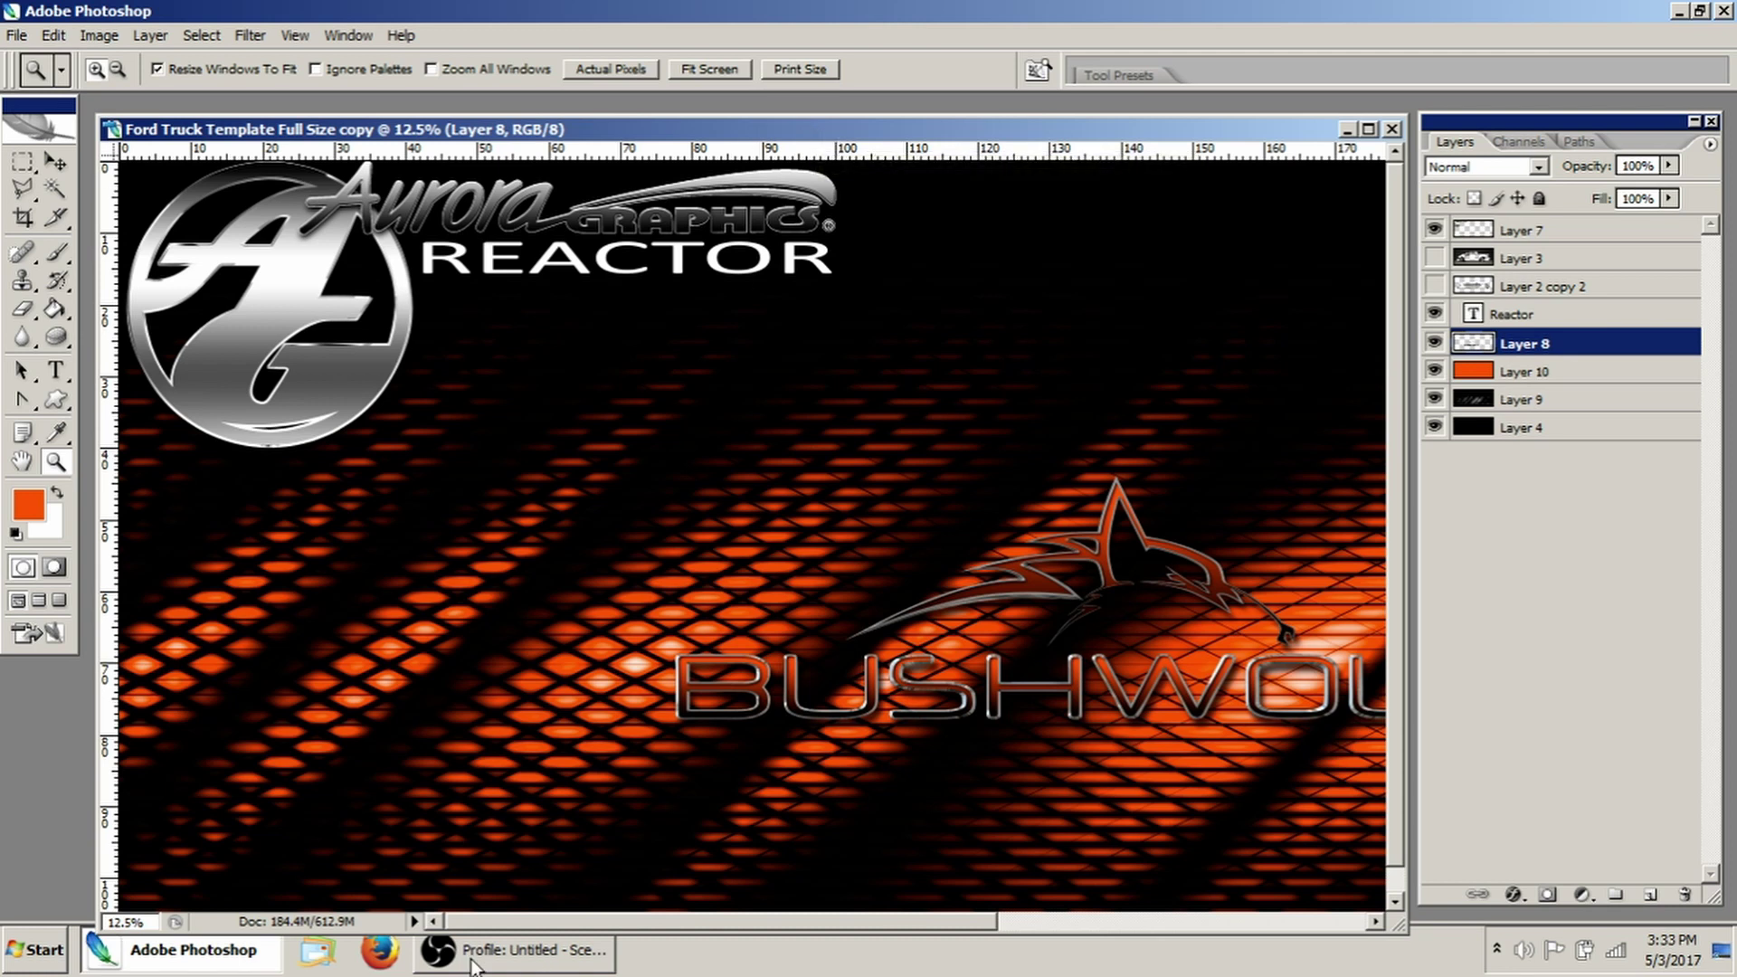
{"action": "key", "text": "alt+Tab"}
{"action": "left_click", "coordinate": [983, 276]}
{"action": "left_click_drag", "start_coordinate": [1058, 128], "coordinate": [1058, 107]}
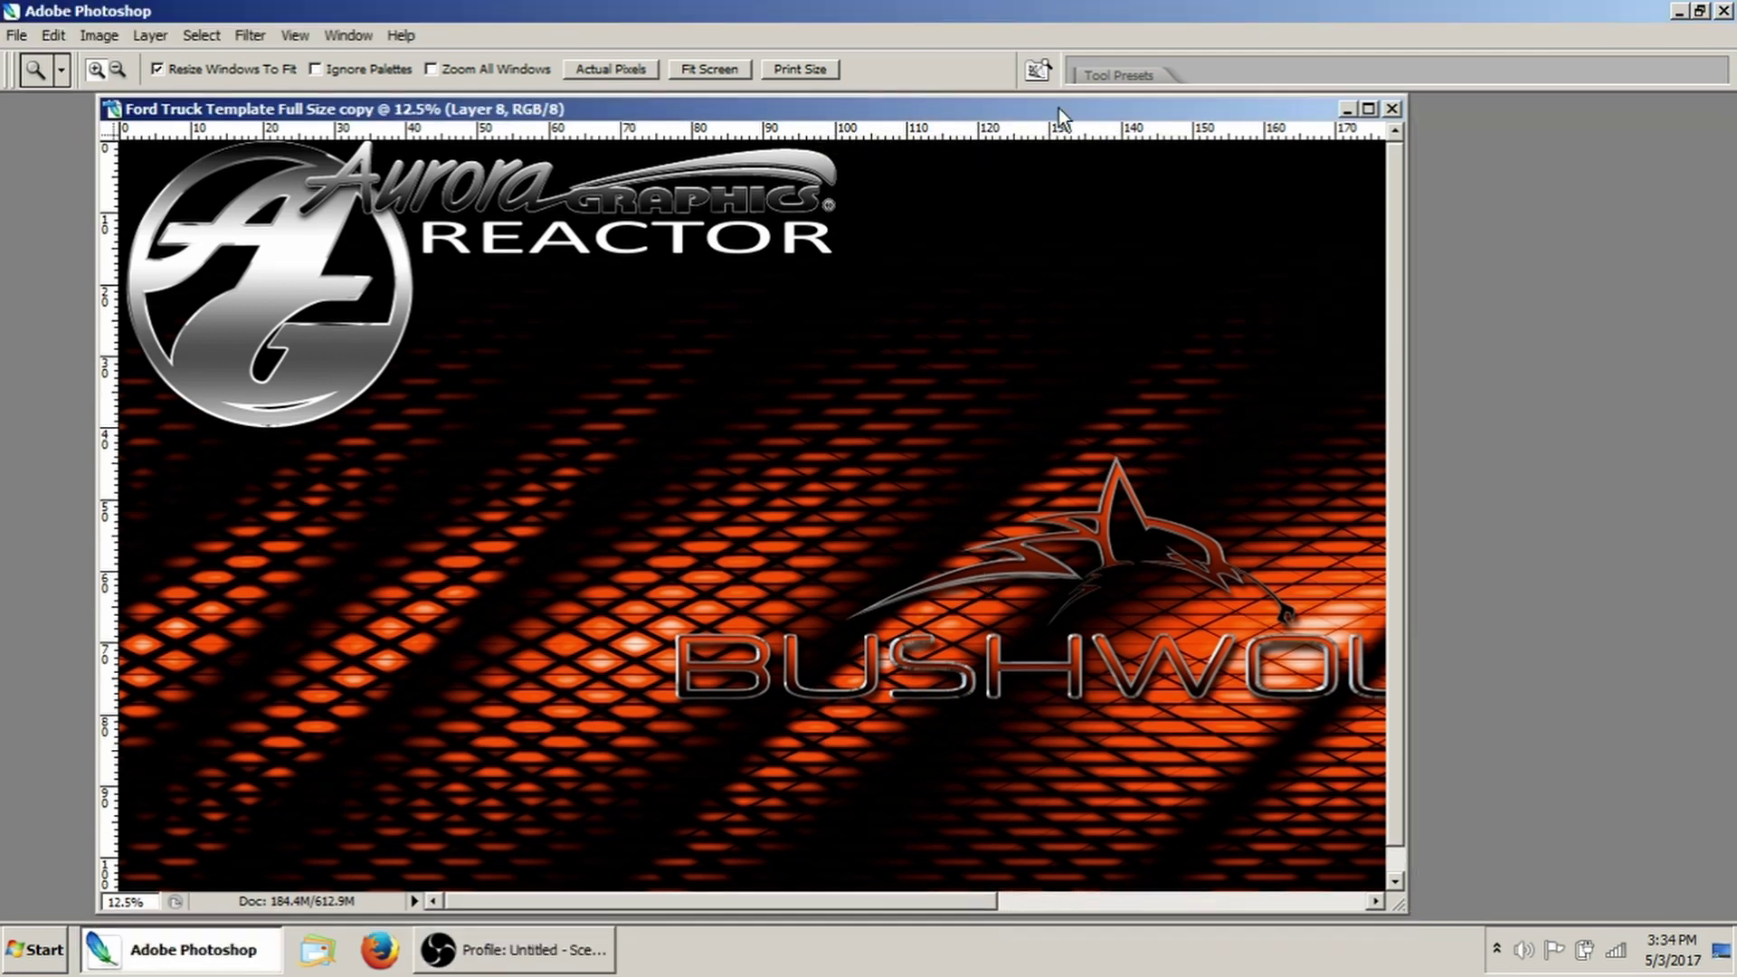